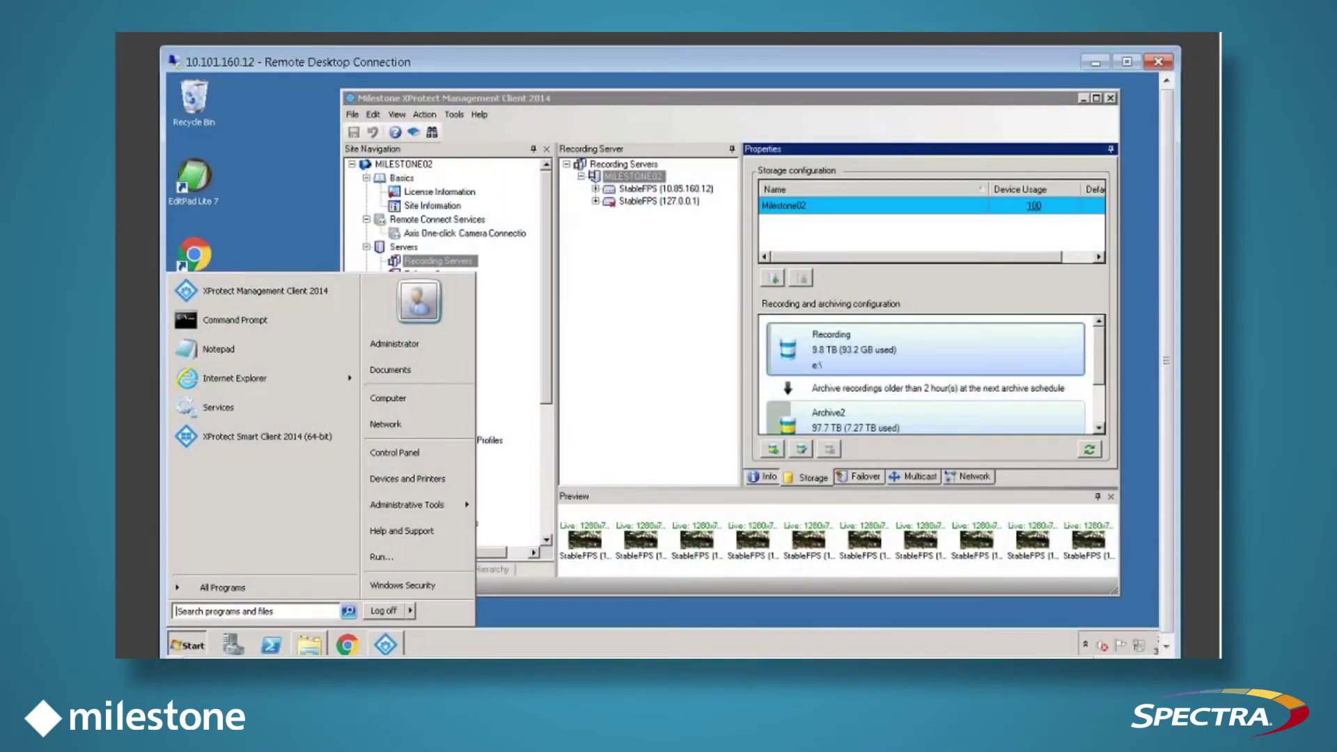
- Open the Windows Start menu and point to Administrative Tools
left_click(427, 513)
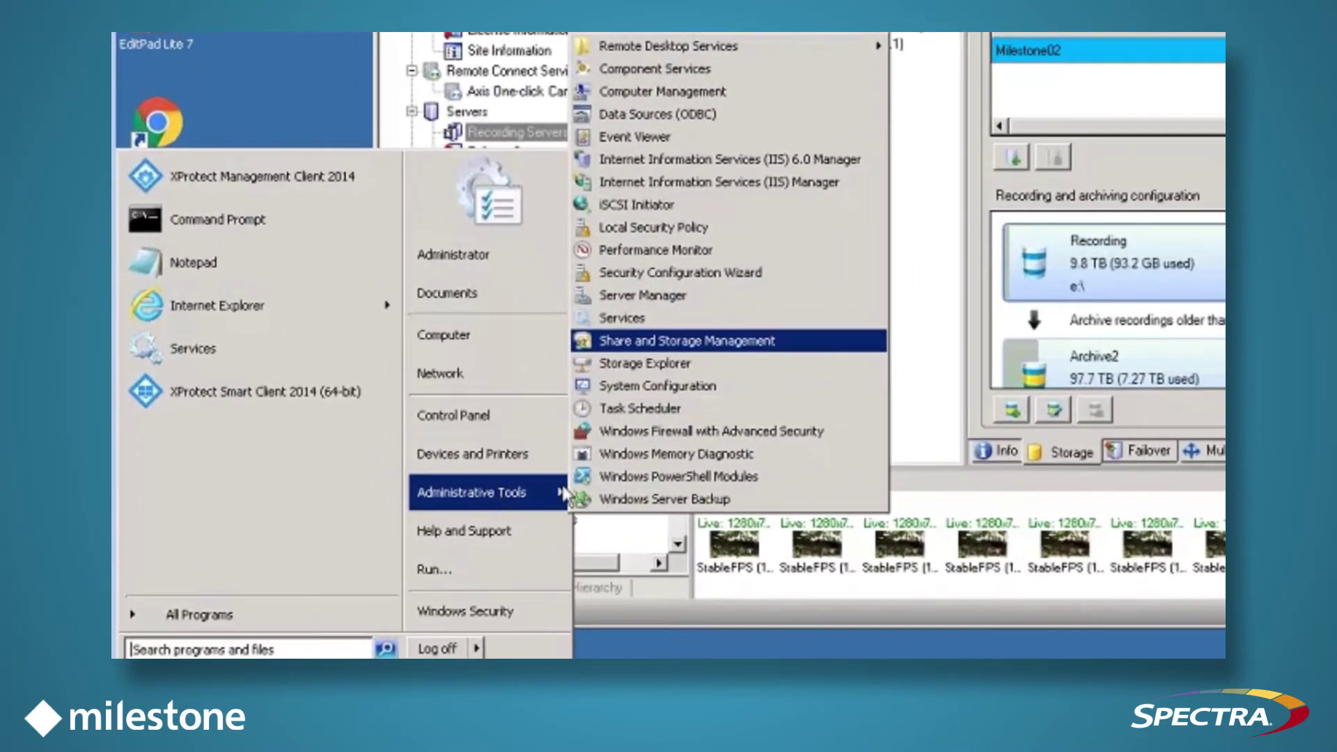
- Open the properties of the Milestone XProtect Recording Server service in Services
left_click(622, 318)
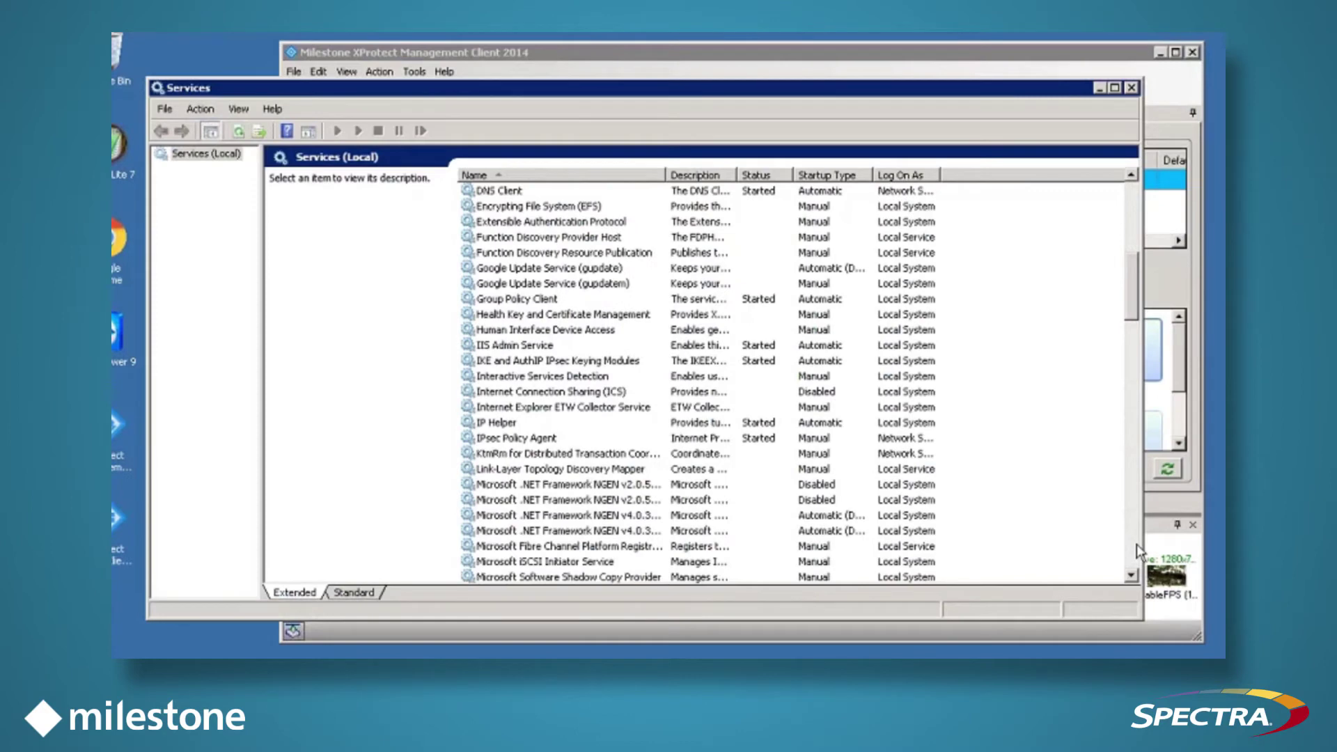
scroll(581, 249, "down", 8)
left_click(580, 250)
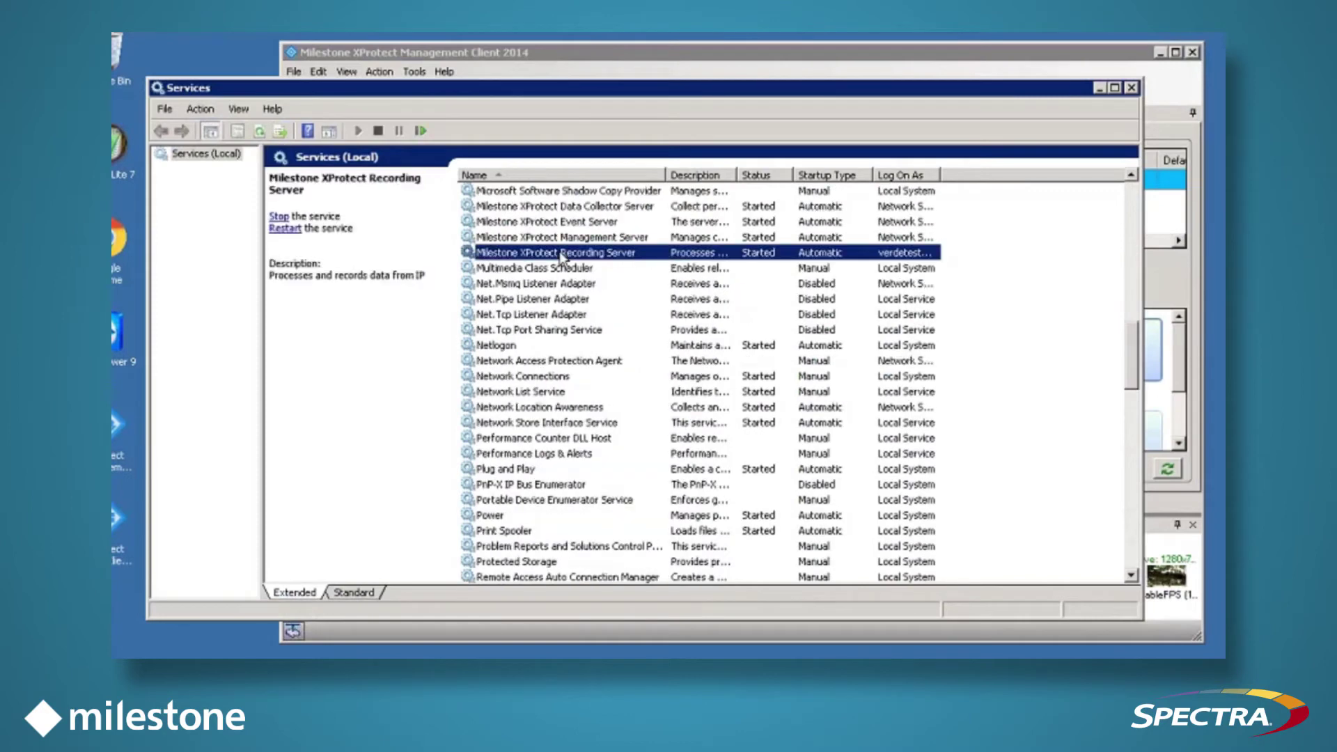
right_click(562, 258)
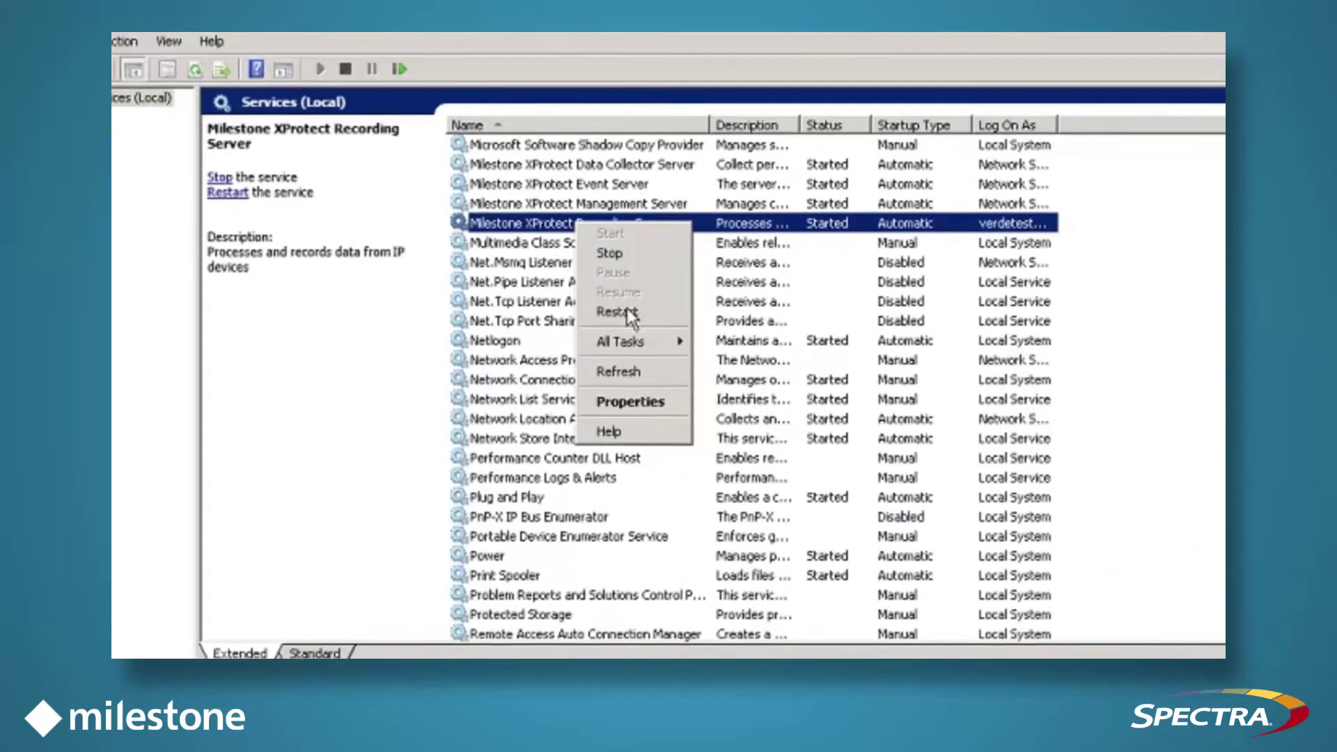
left_click(652, 401)
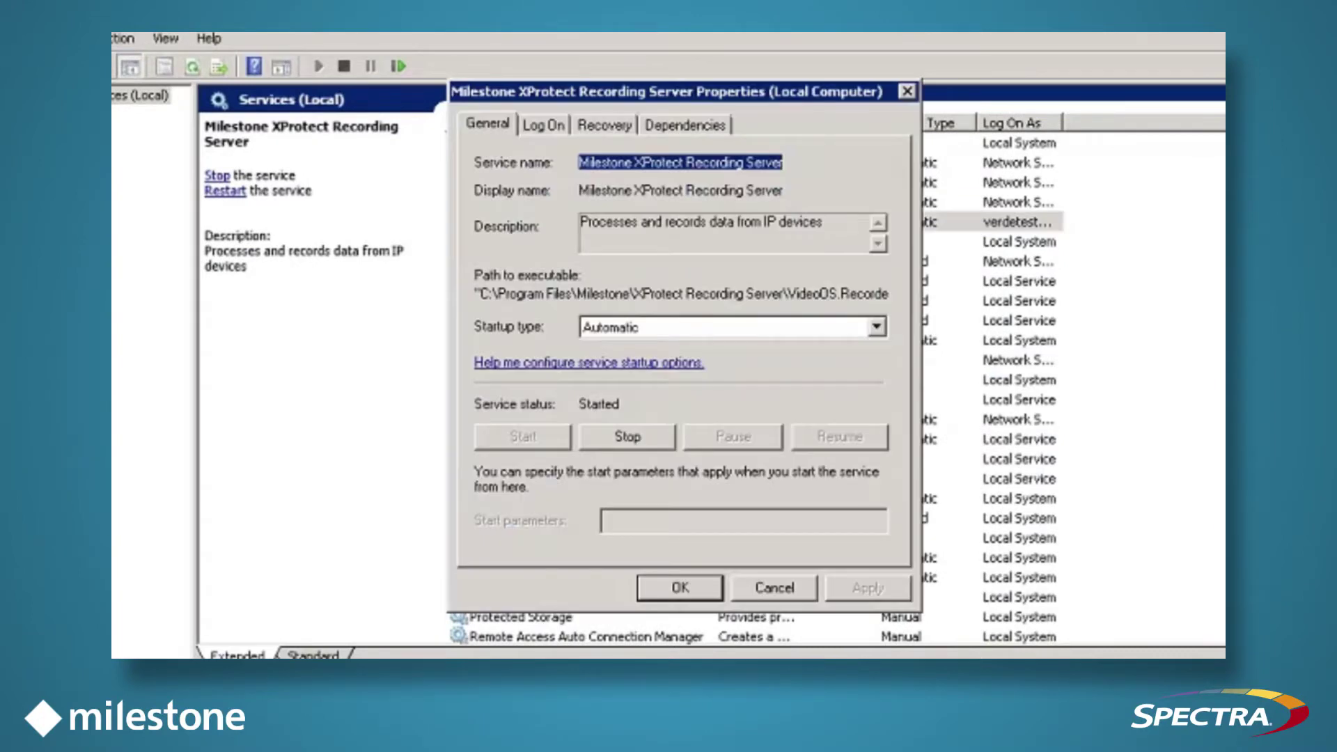
- Retype the service's Log On account password and its confirmation, and confirm with OK
left_click(553, 128)
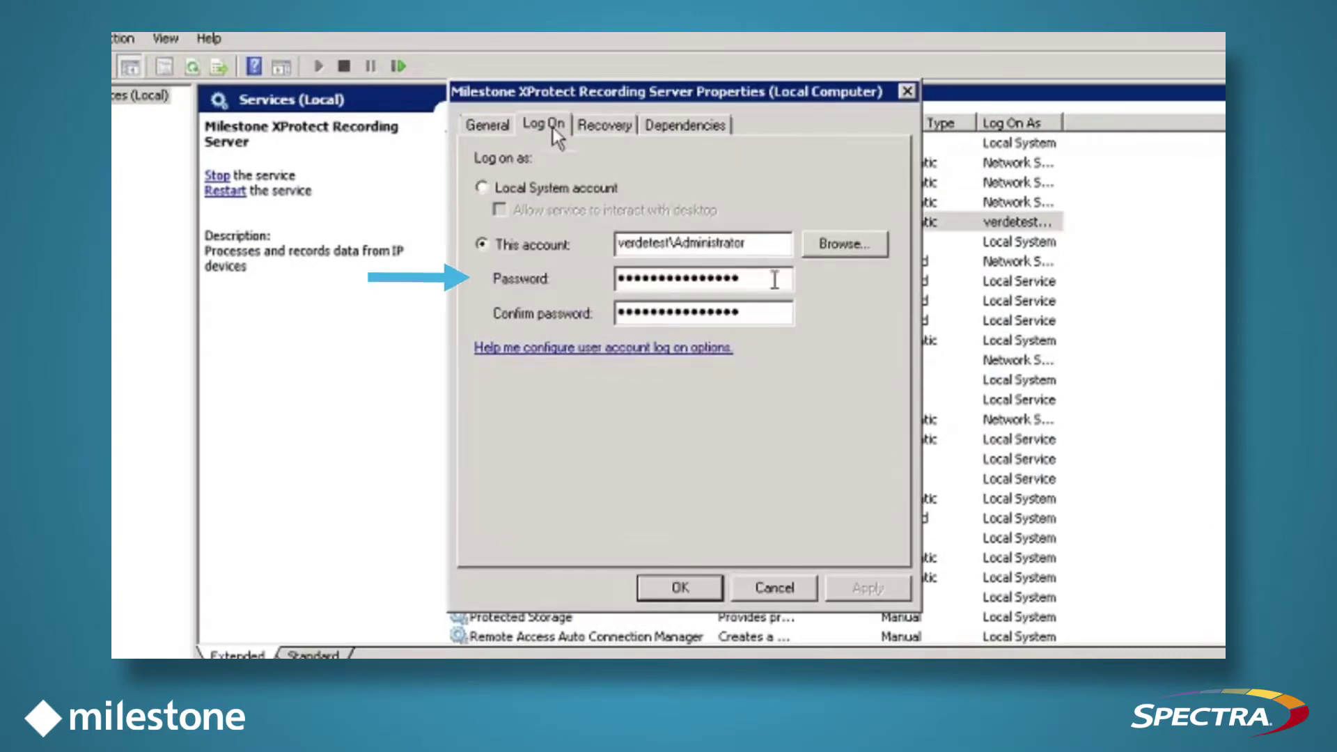
left_click_drag(776, 278, 537, 270)
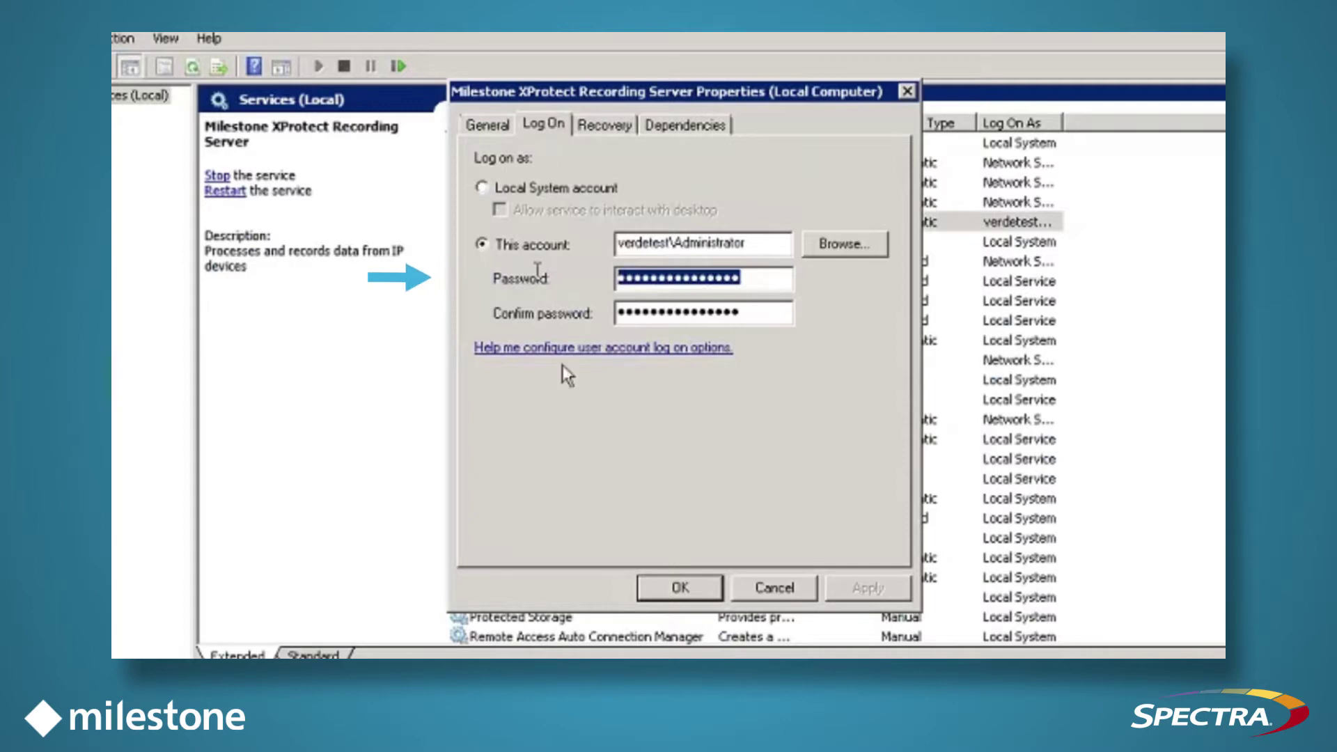
type("•••••••")
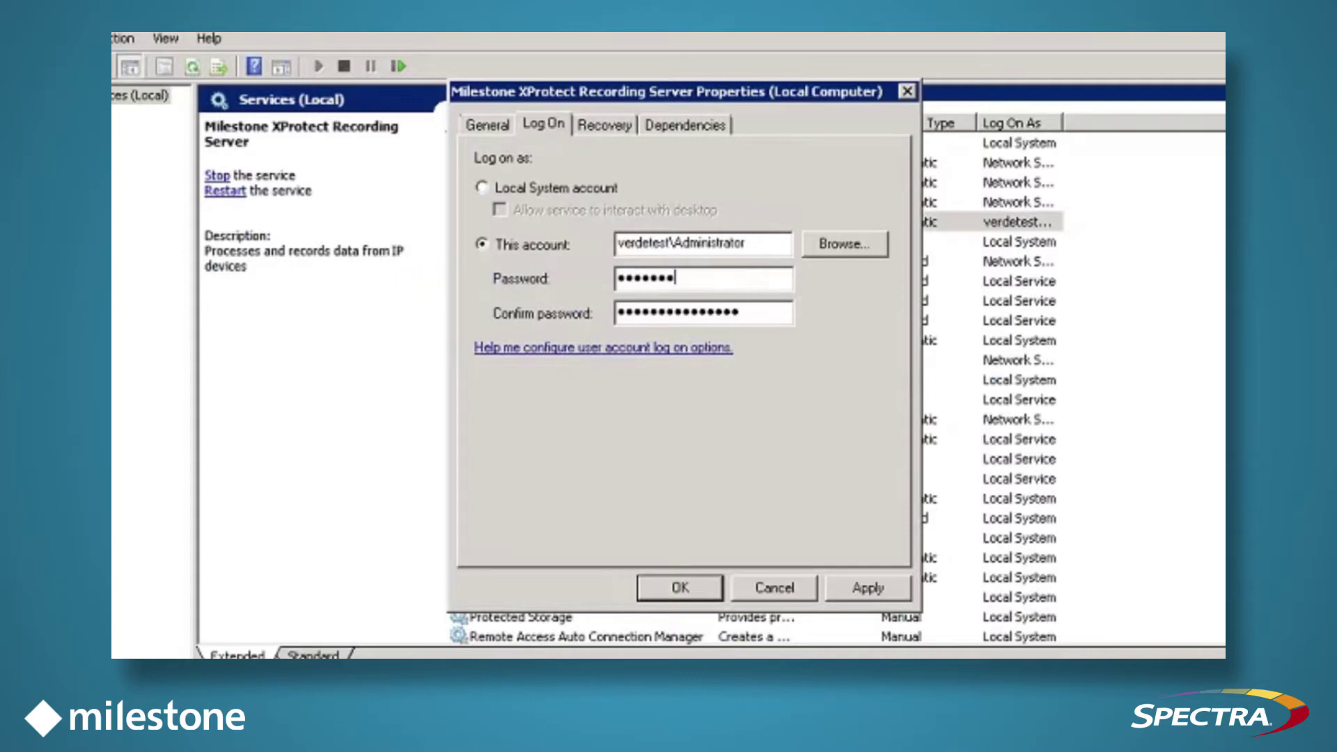
double_click(750, 313)
type("•••••••")
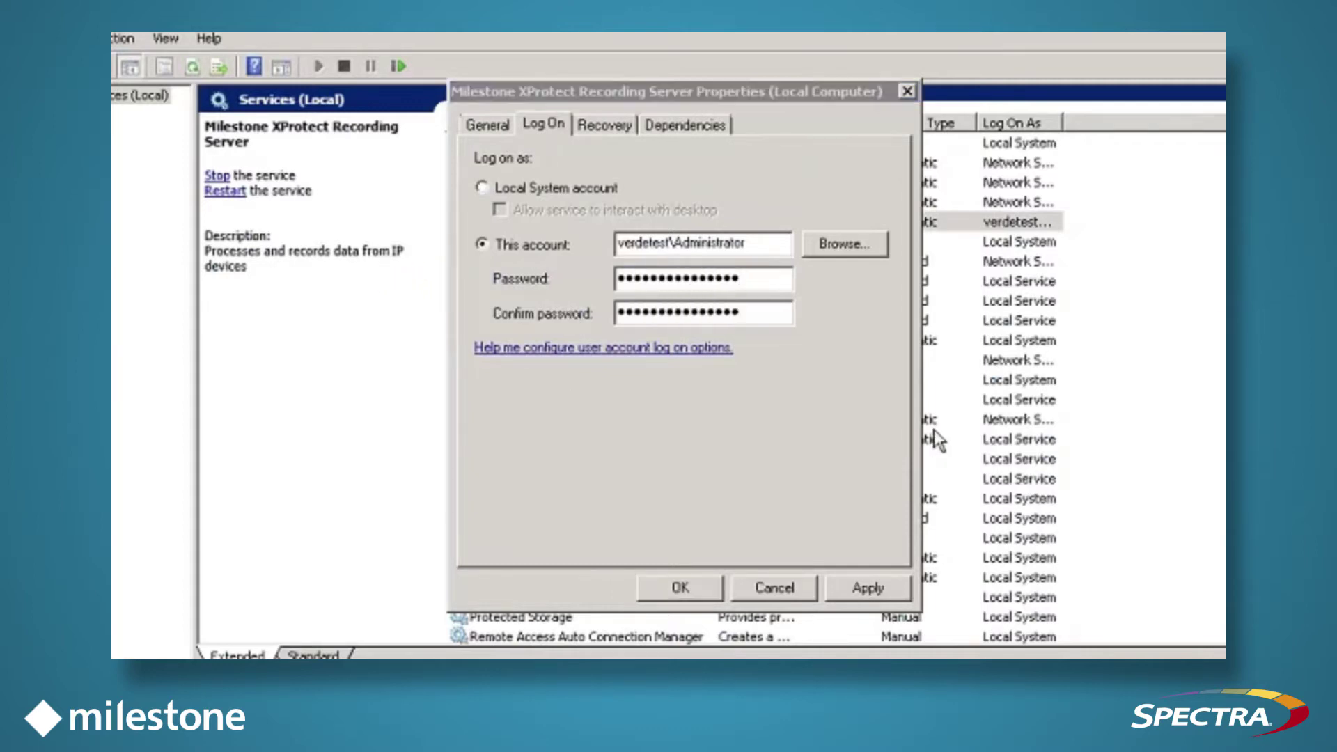
left_click(707, 589)
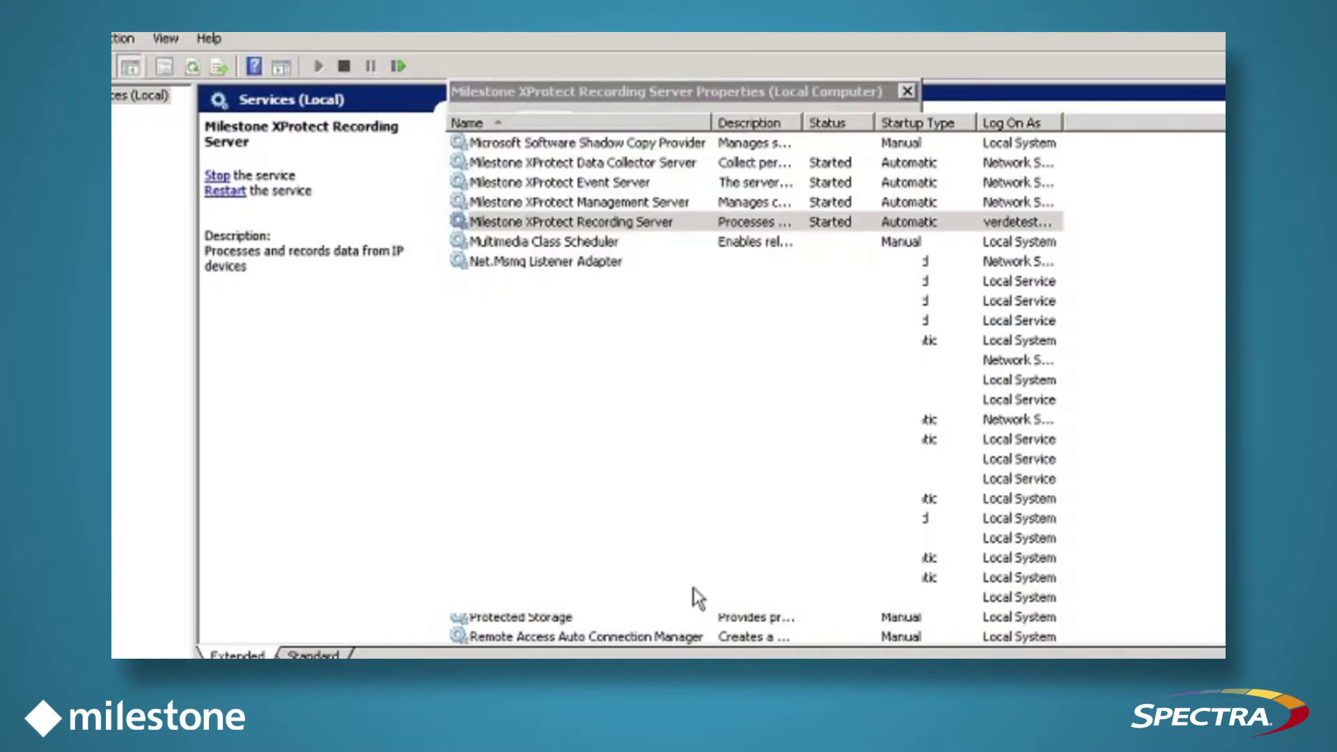
- Restart the Recording Server service and close the Services console
right_click(557, 222)
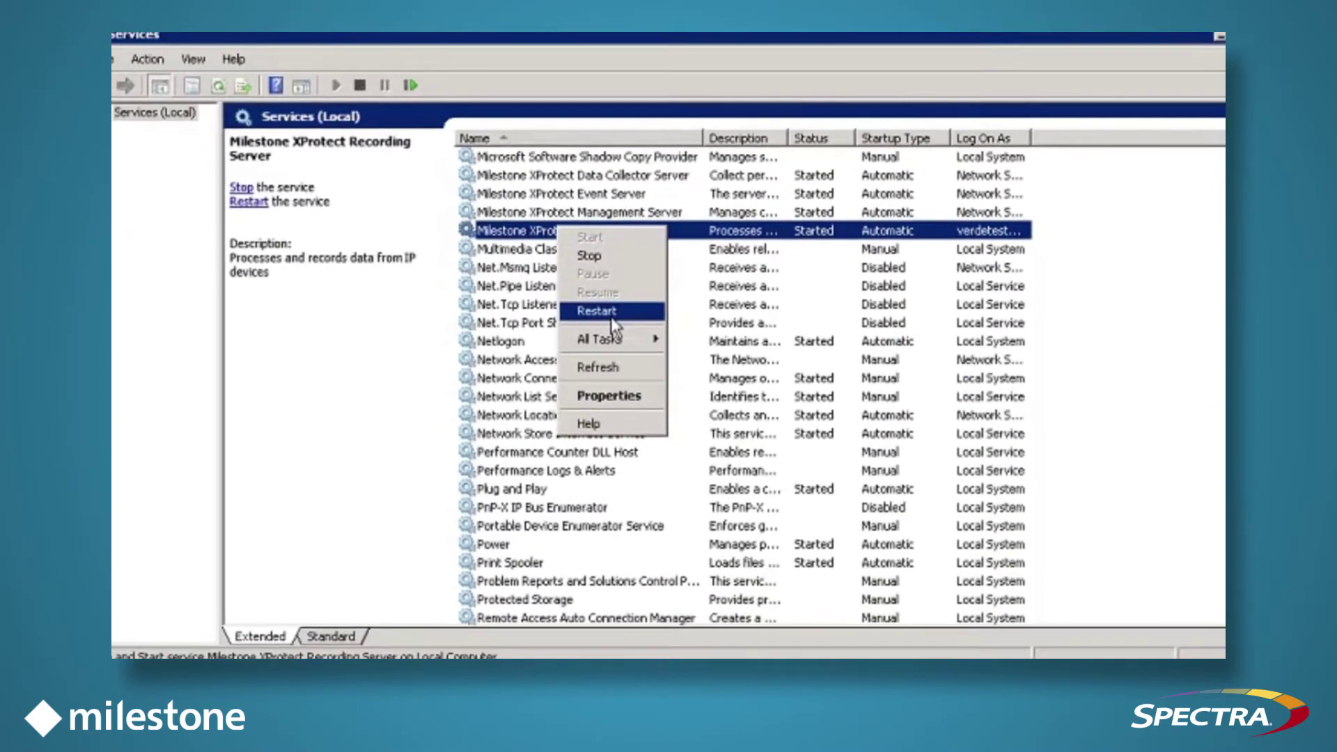
left_click(606, 308)
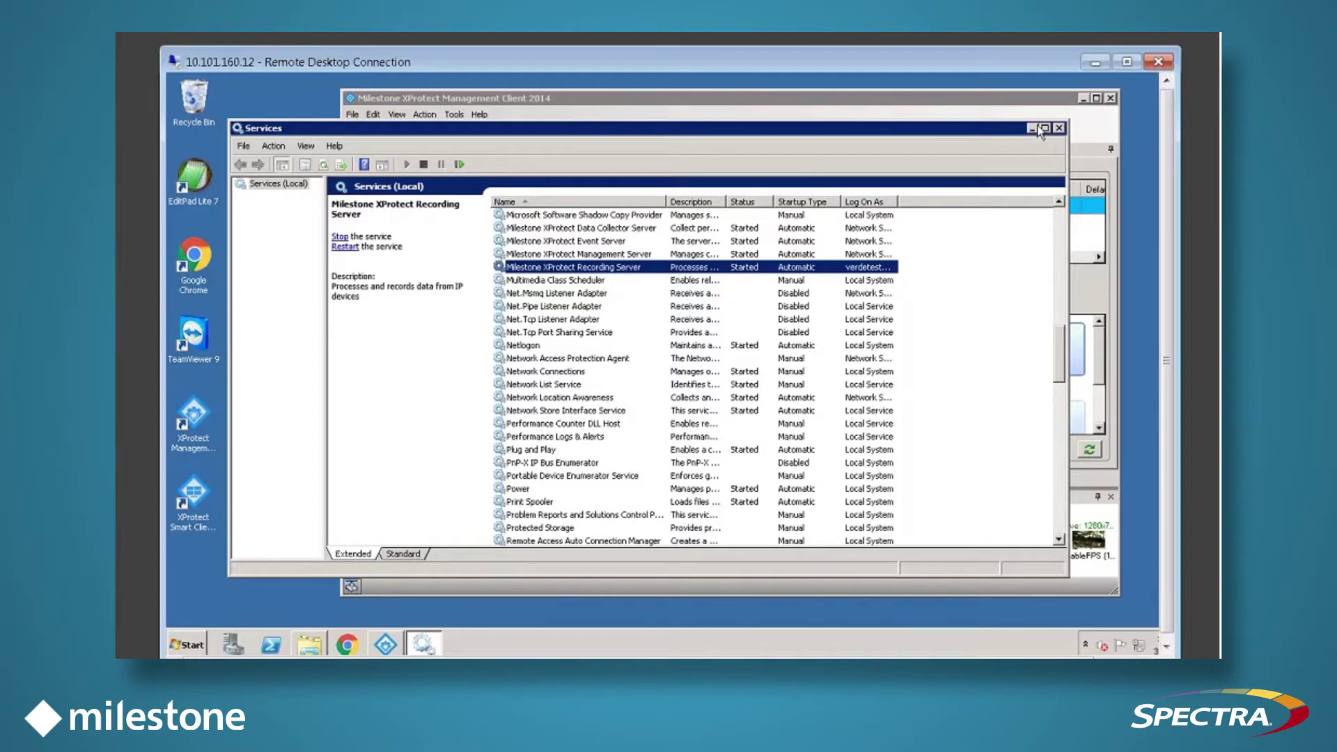
left_click(1059, 128)
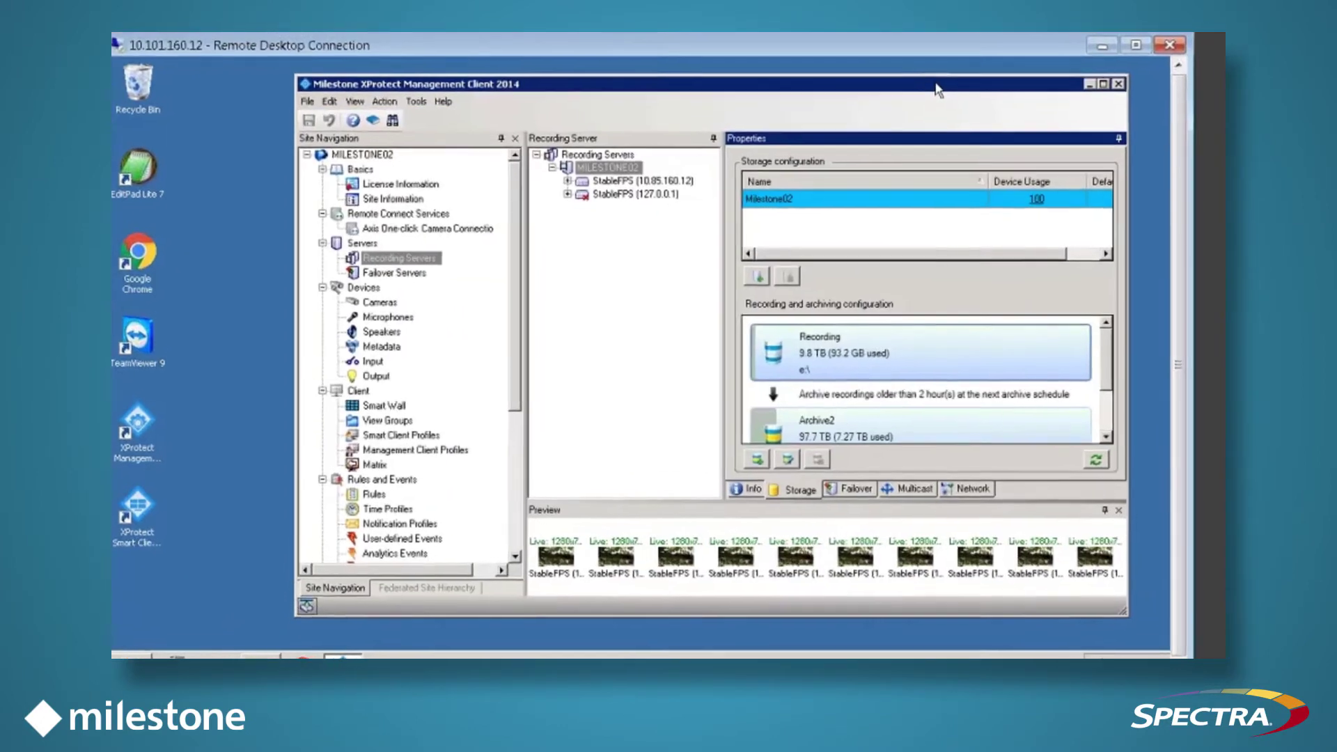
- Select MILESTONE02 and scroll its storage list to Archive2's 7-day deletion rule
key("F2")
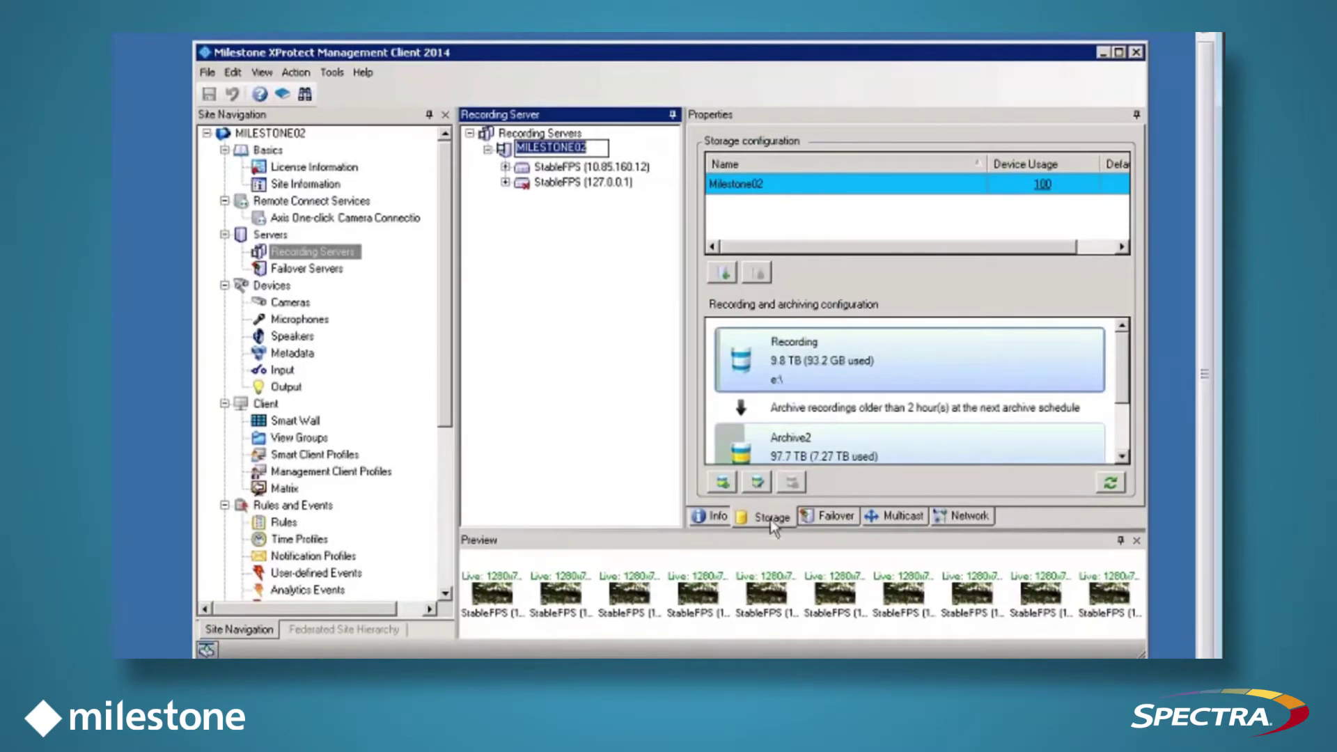
key("Return")
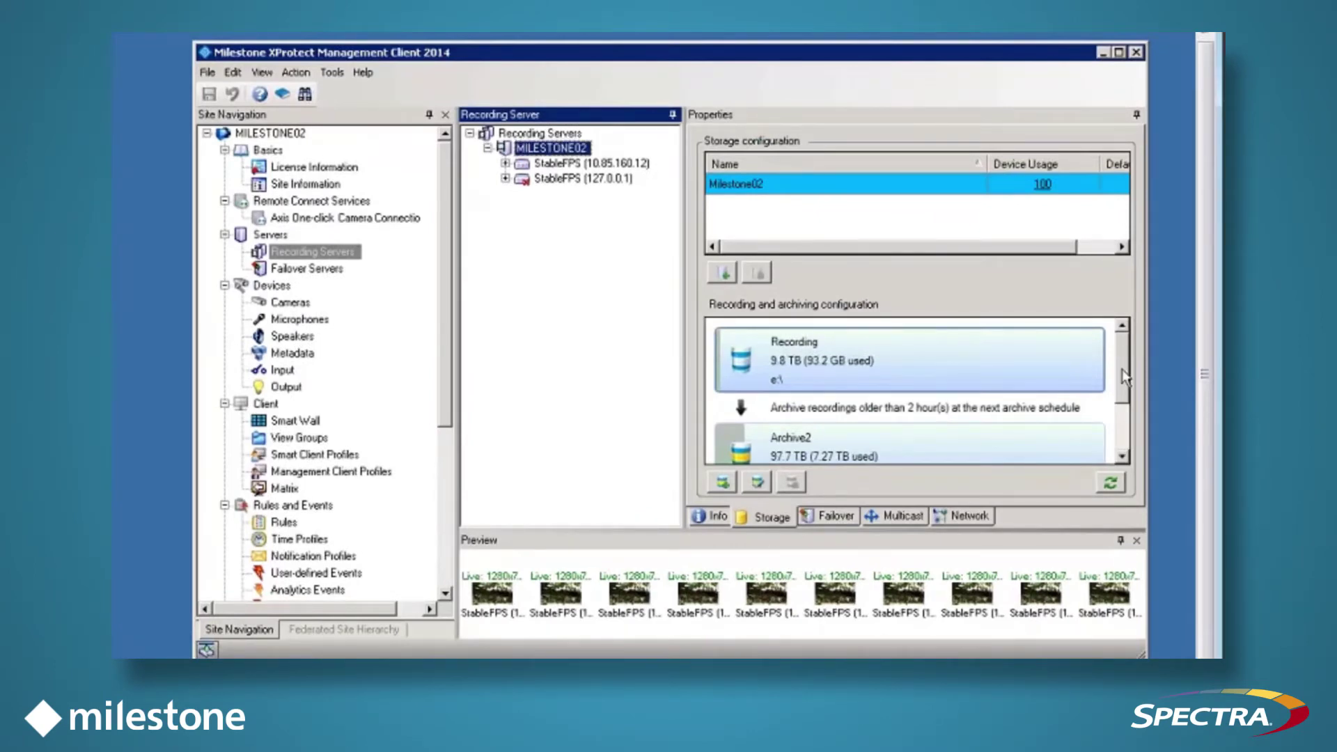
mouse_move(1122, 369)
left_mouse_down()
mouse_move(1122, 395)
mouse_move(1122, 370)
left_mouse_up()
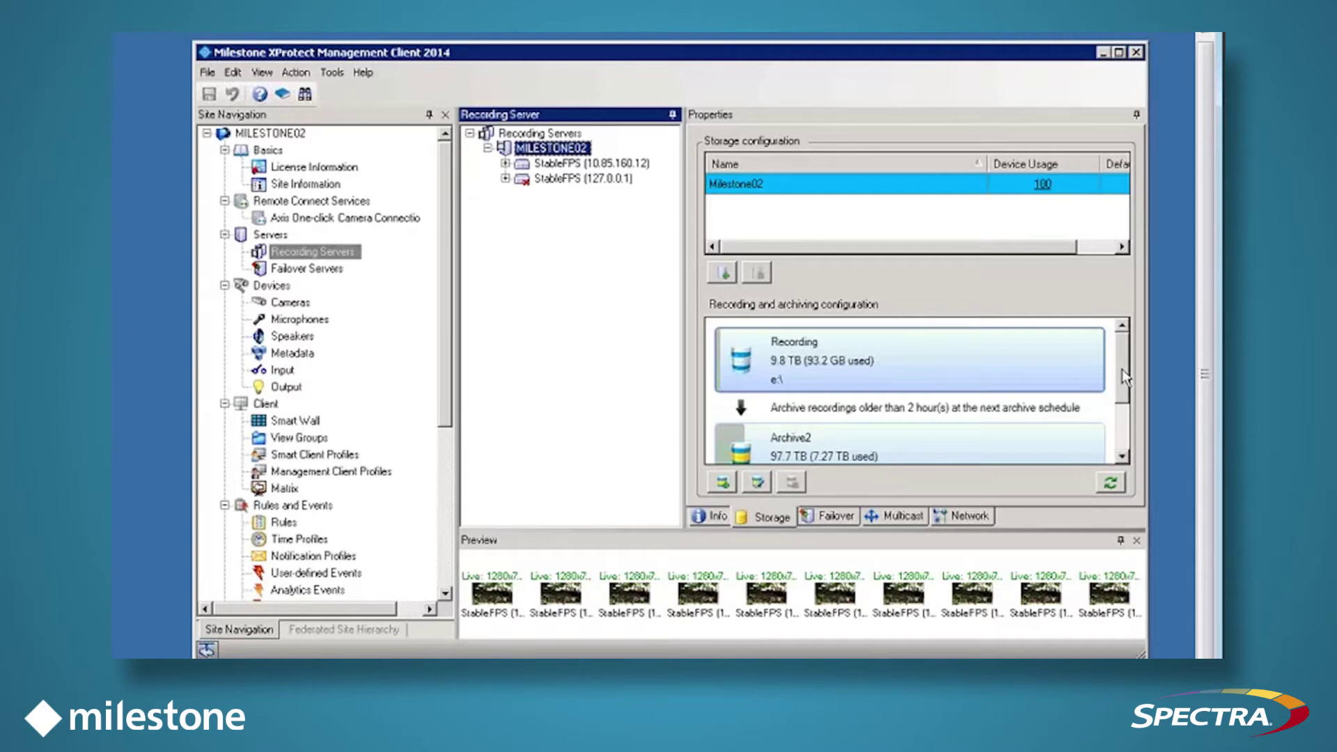
left_click_drag(1122, 375, 1122, 420)
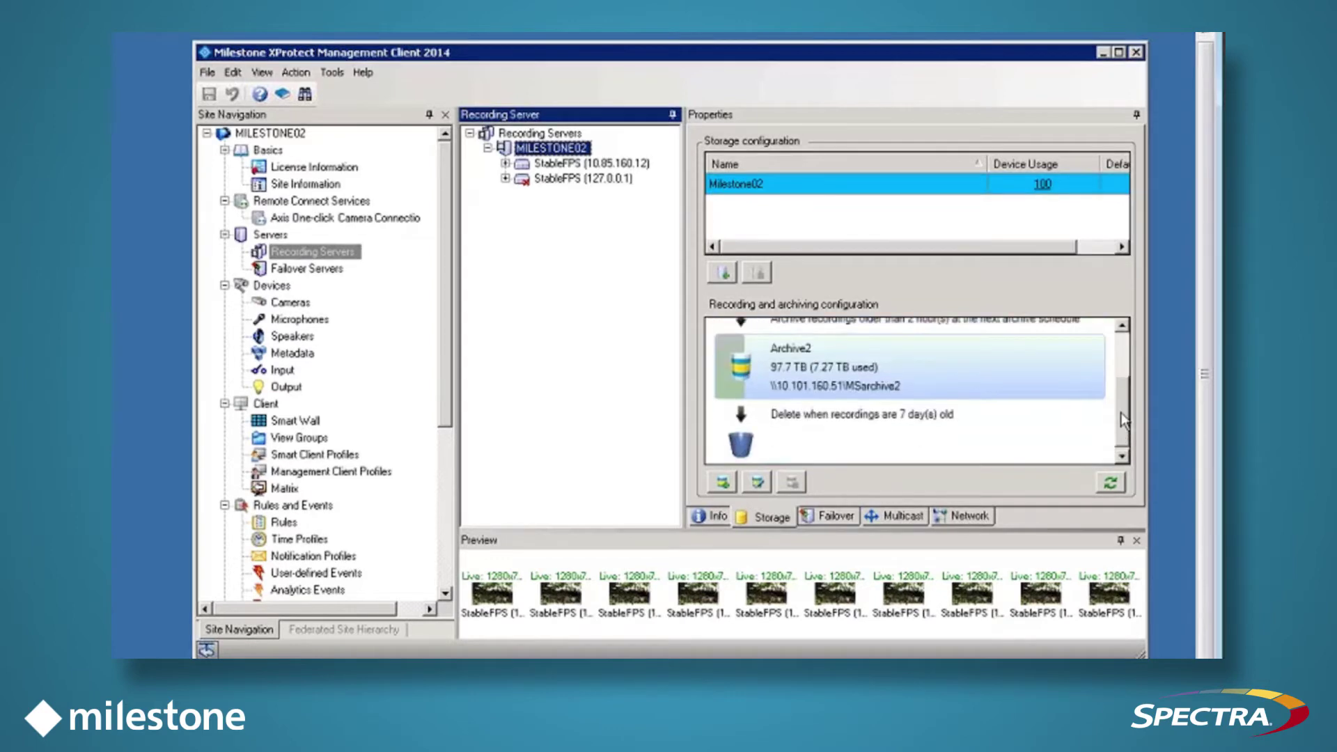
left_click(866, 379)
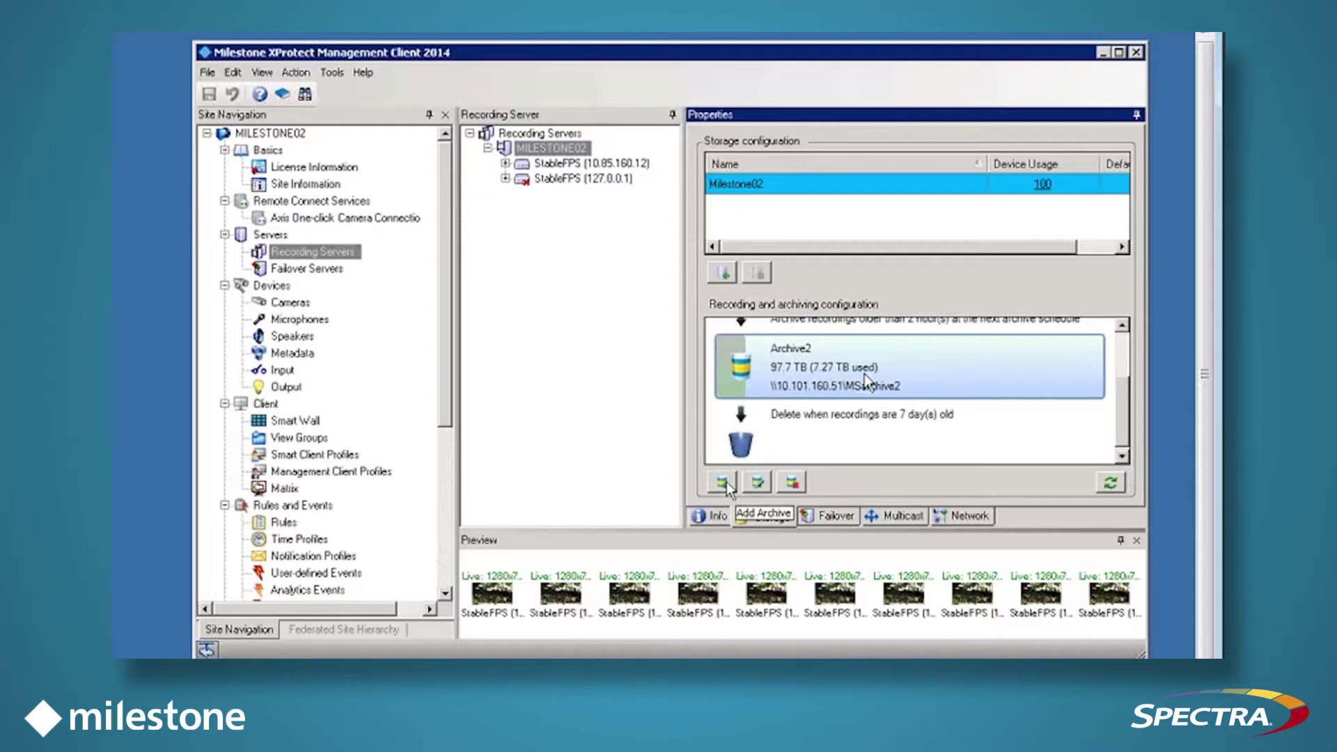
left_click(724, 483)
- Add a new archive after Archive2 and name it 'Archive 30 Days'
left_click(866, 379)
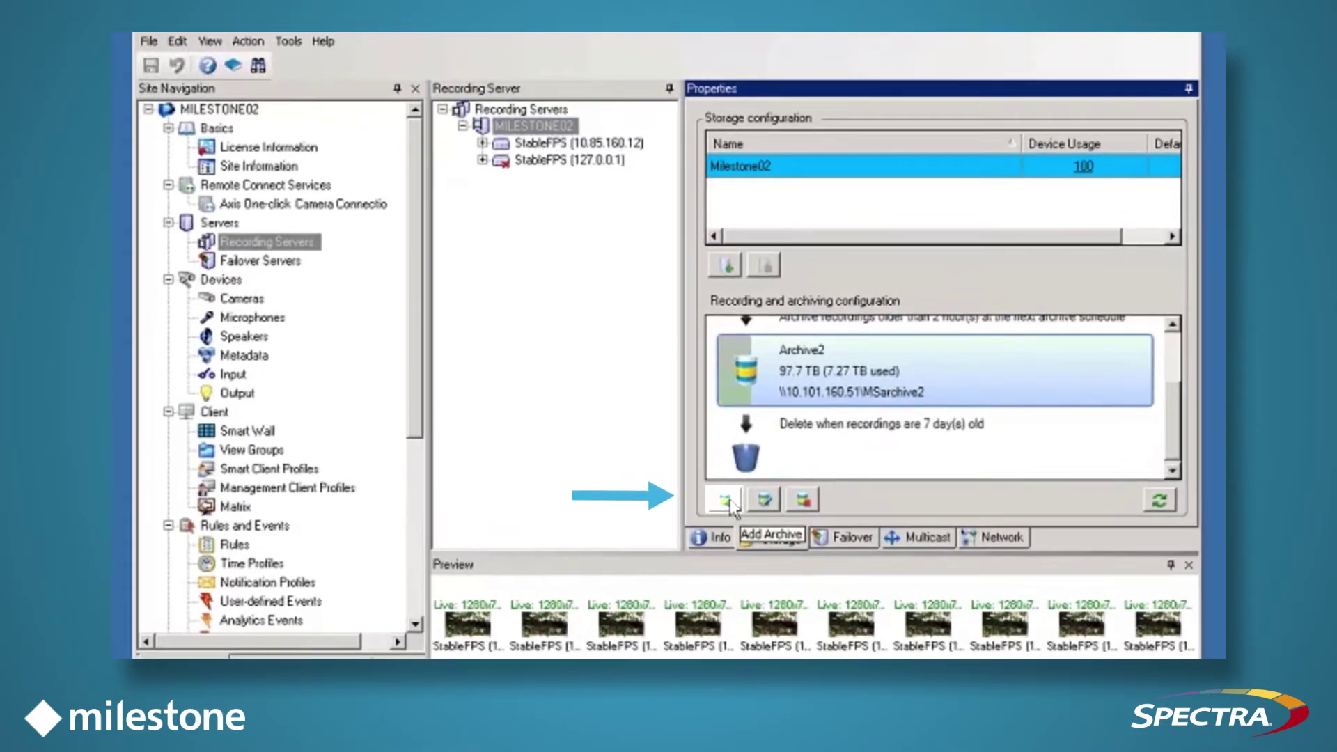
left_click(725, 500)
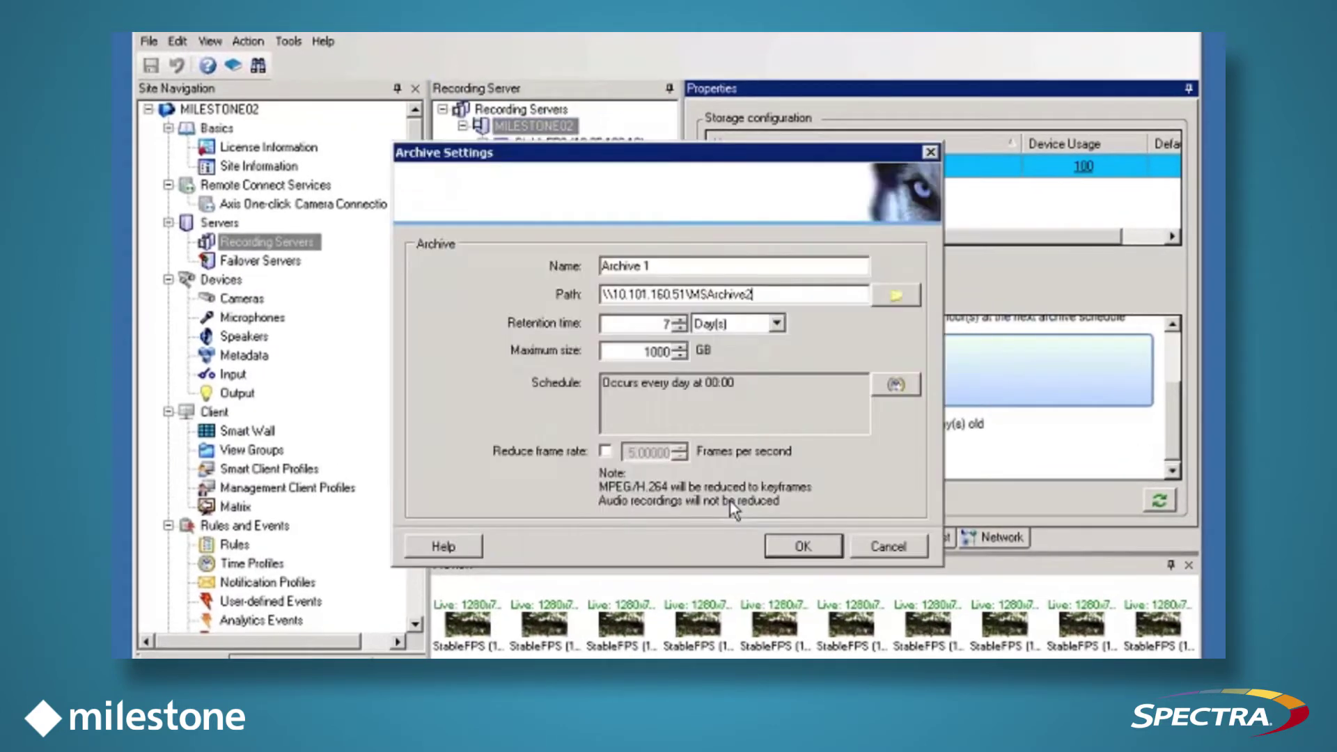
left_click(751, 265)
key("BackSpace")
type("30")
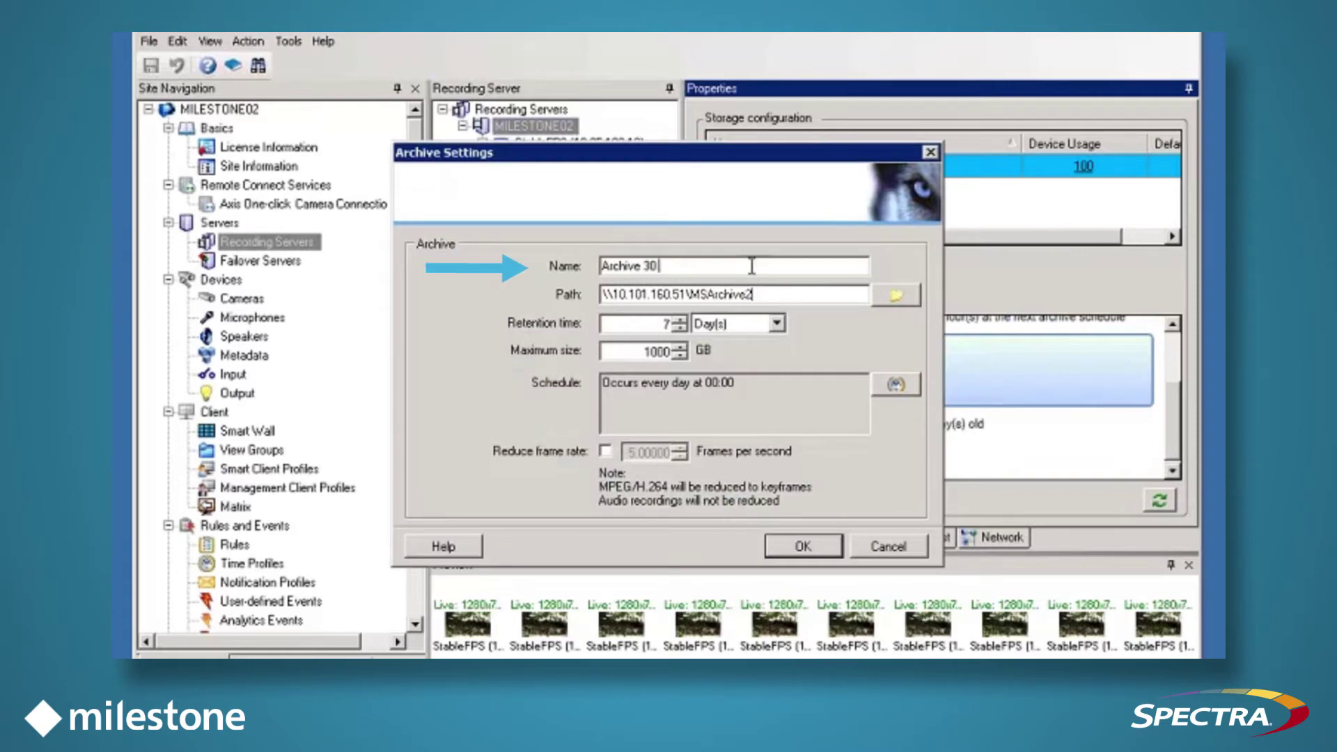
type(" Days")
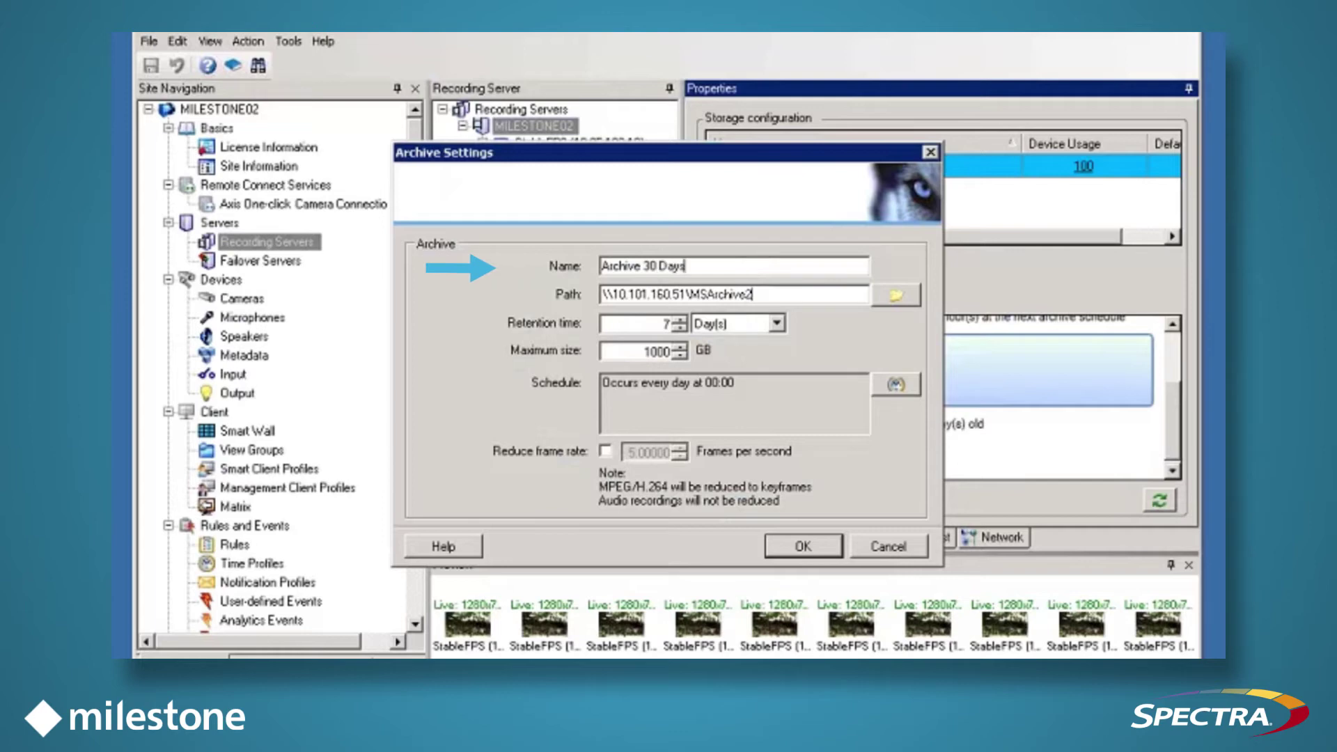
- Set the archive's retention to 30 days and maximum size to 100000 GB, then save
left_click(683, 320)
left_click(681, 320)
left_click(681, 320)
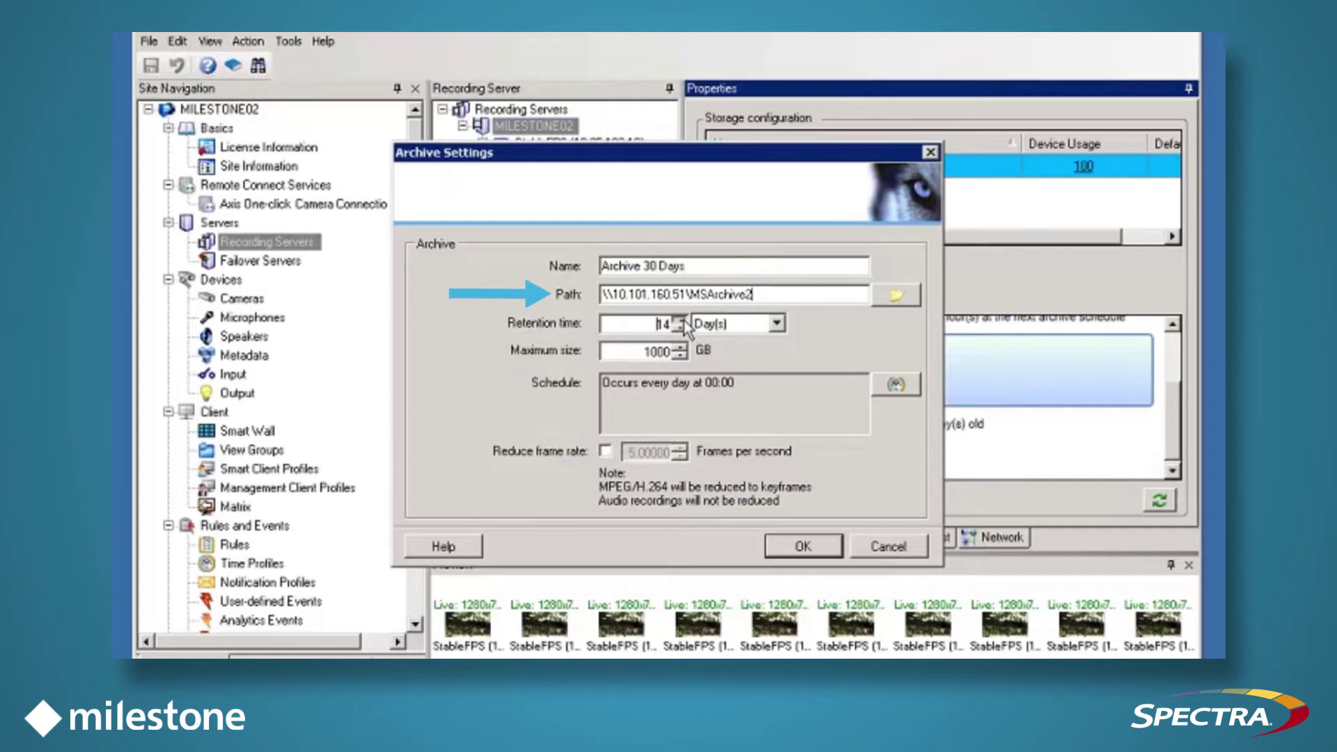
left_click(682, 320)
left_click(681, 321)
left_click(681, 320)
left_click(682, 321)
left_click(682, 321)
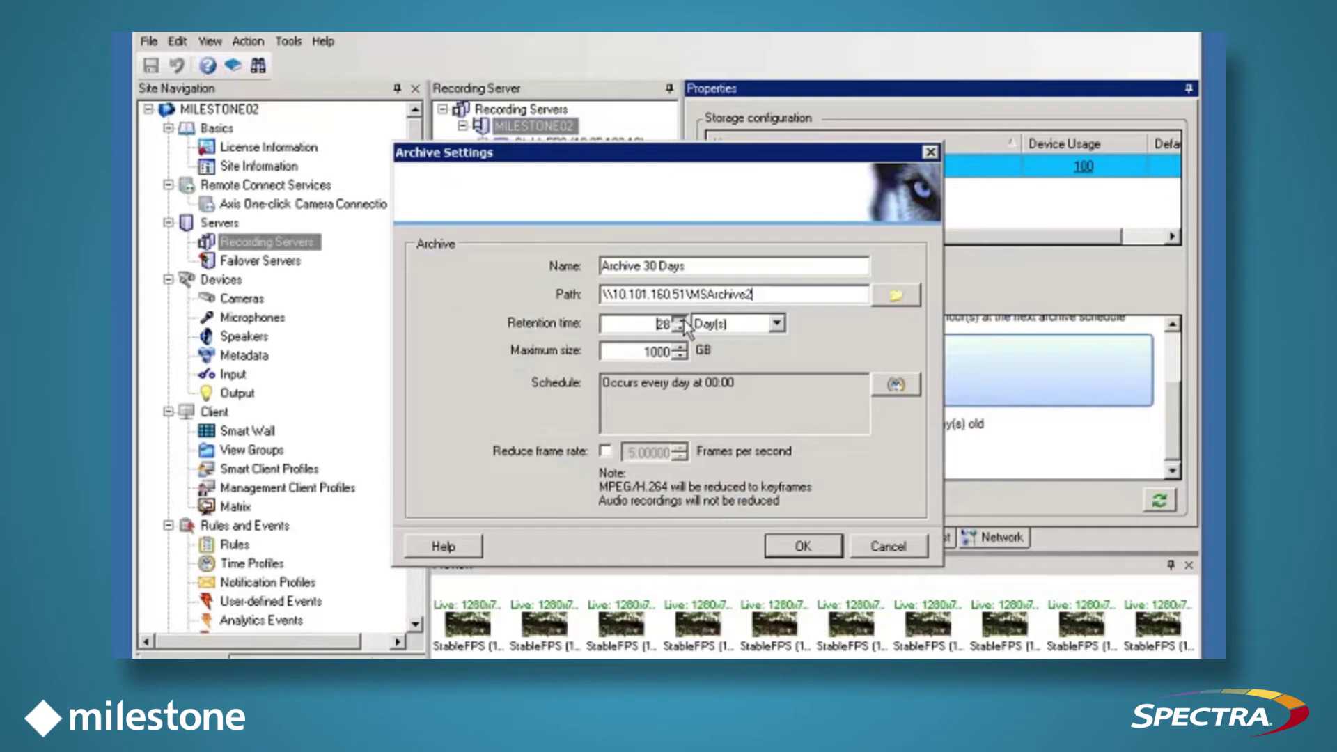
left_click(681, 320)
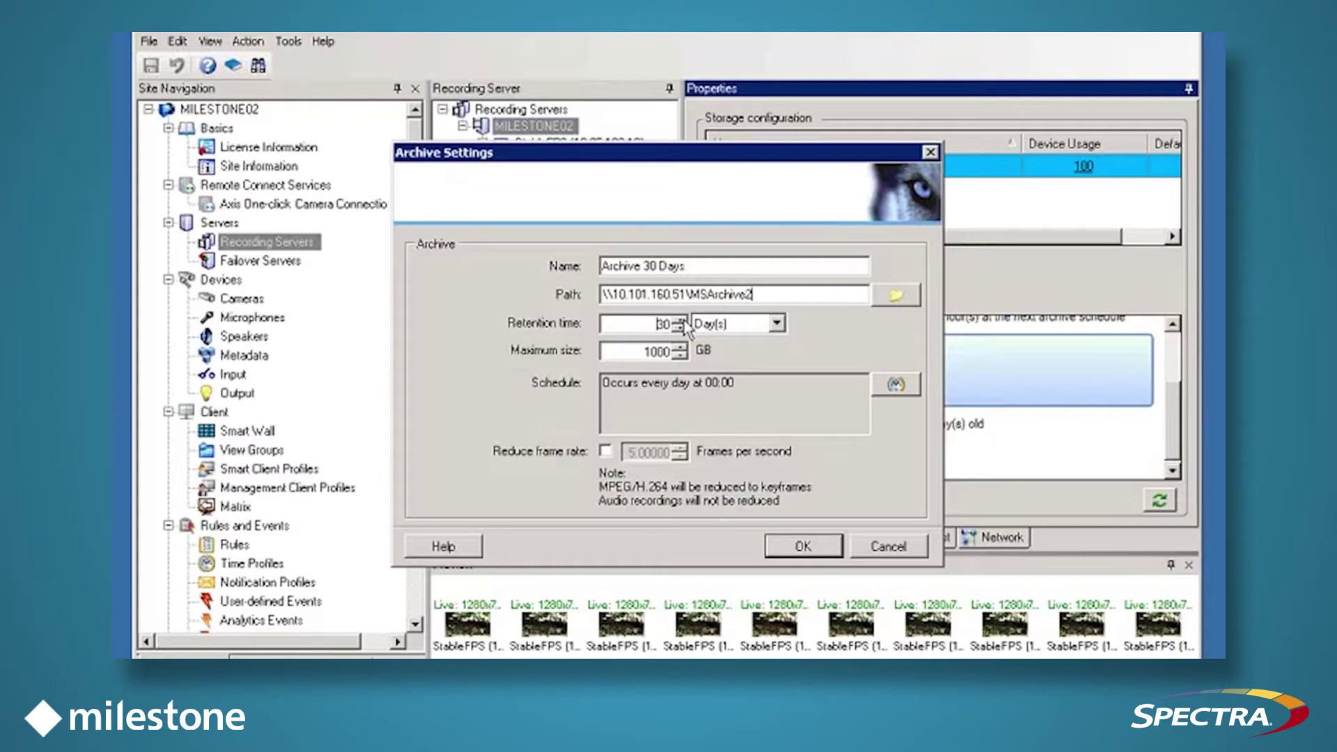
left_click(653, 352)
type("00")
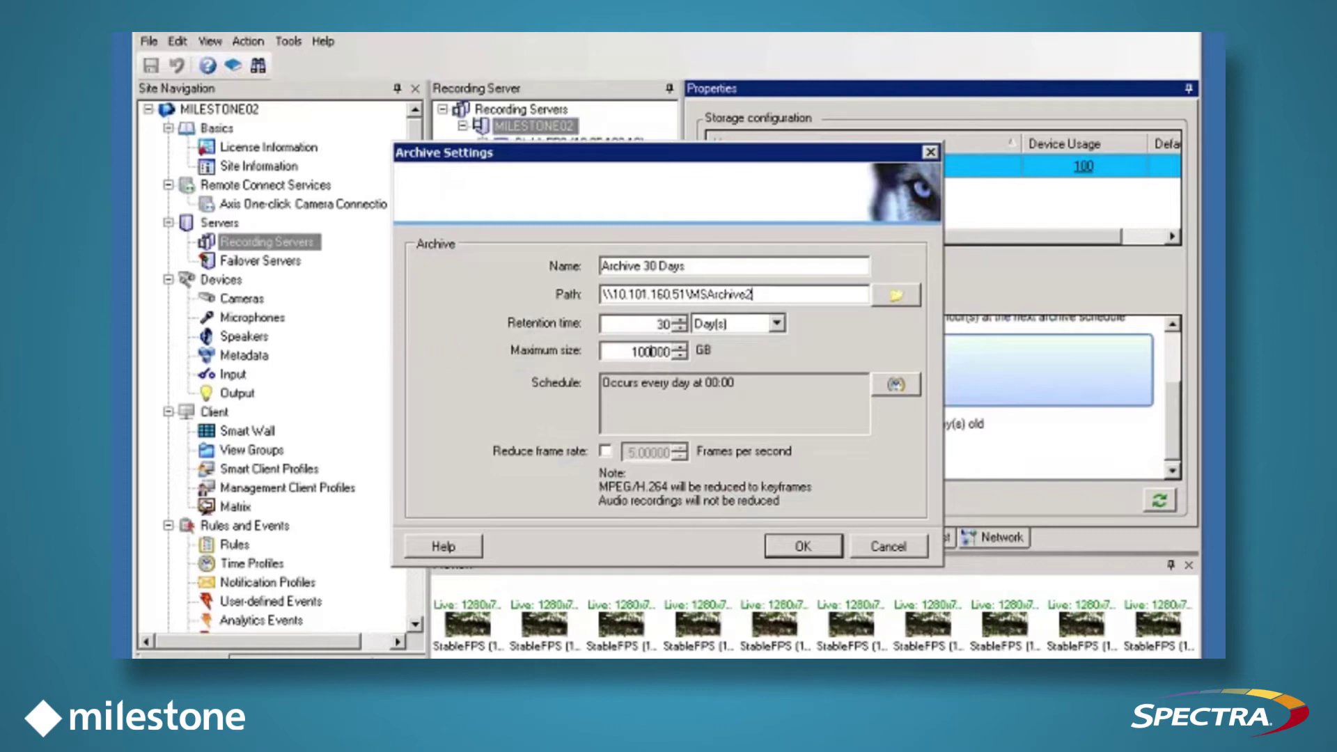
left_click(803, 547)
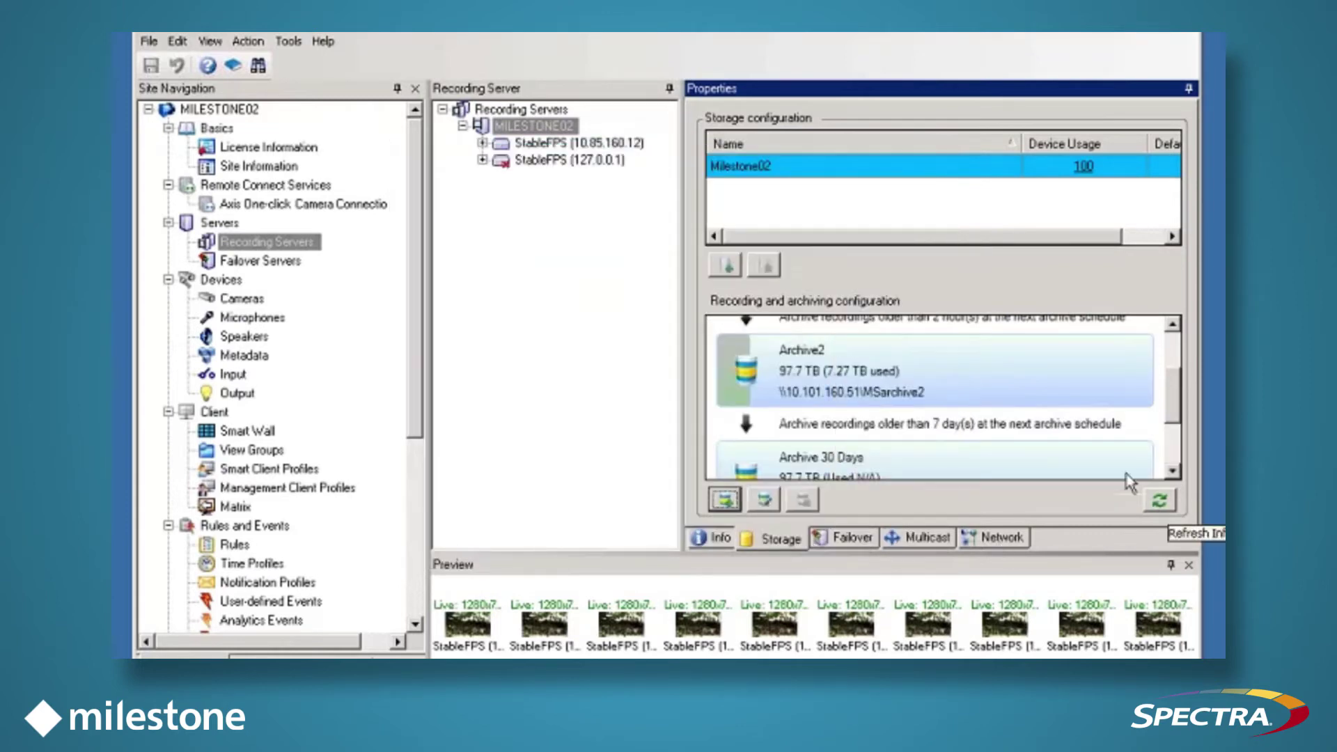
scroll(1175, 394, "down", 1)
scroll(1174, 394, "down", 3)
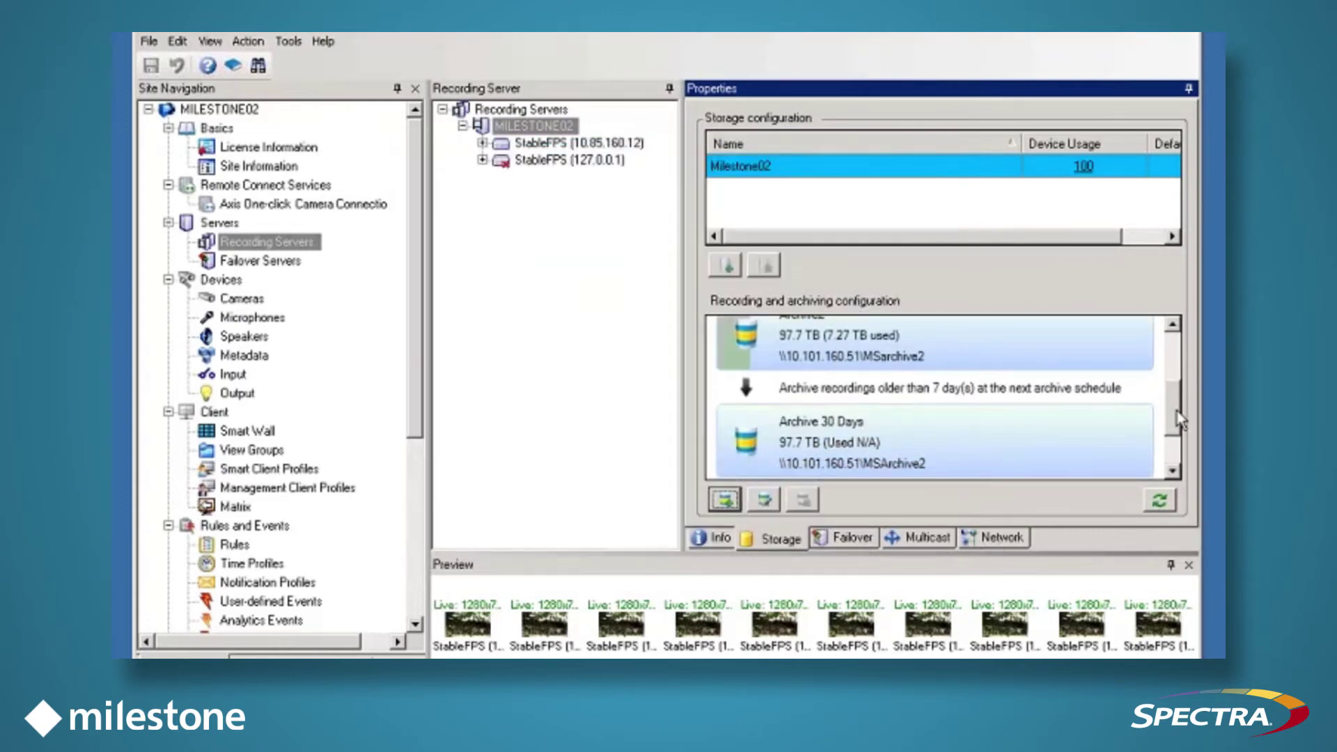
mouse_move(842, 402)
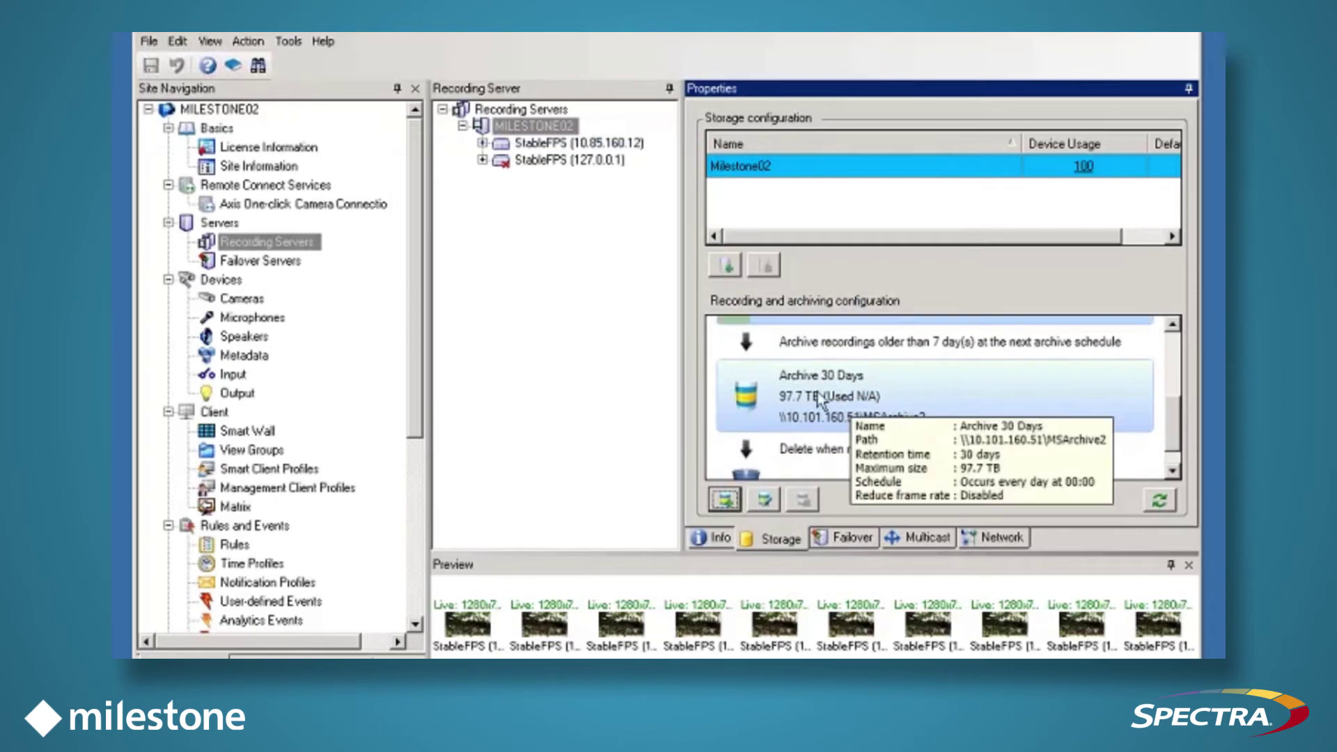
left_click(820, 400)
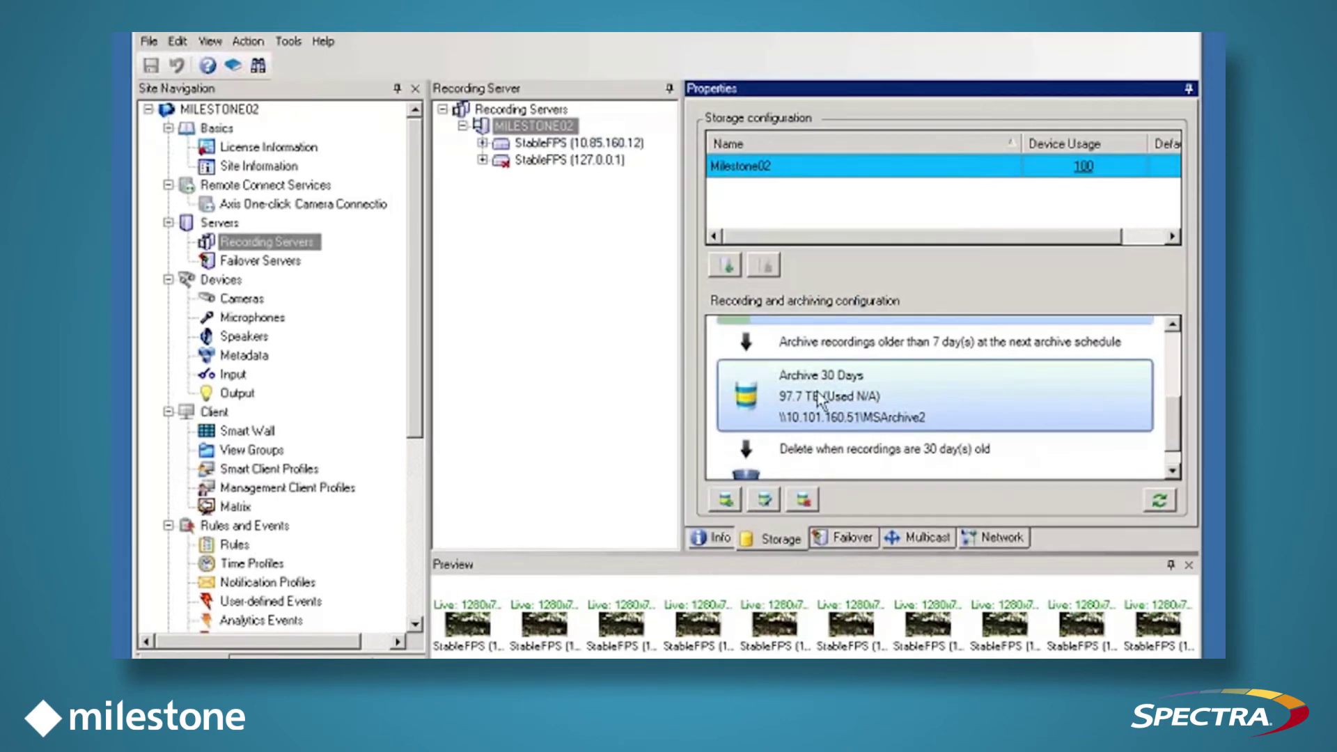
double_click(820, 400)
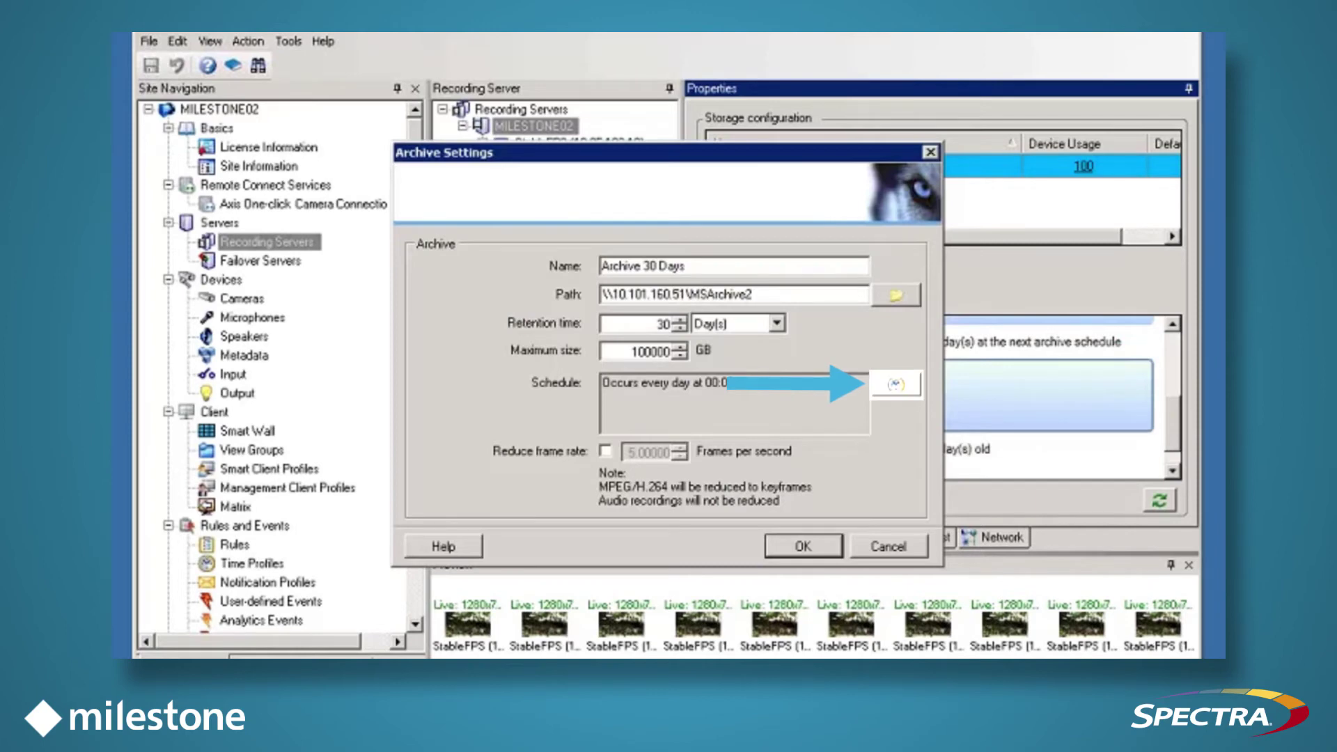
left_click(897, 384)
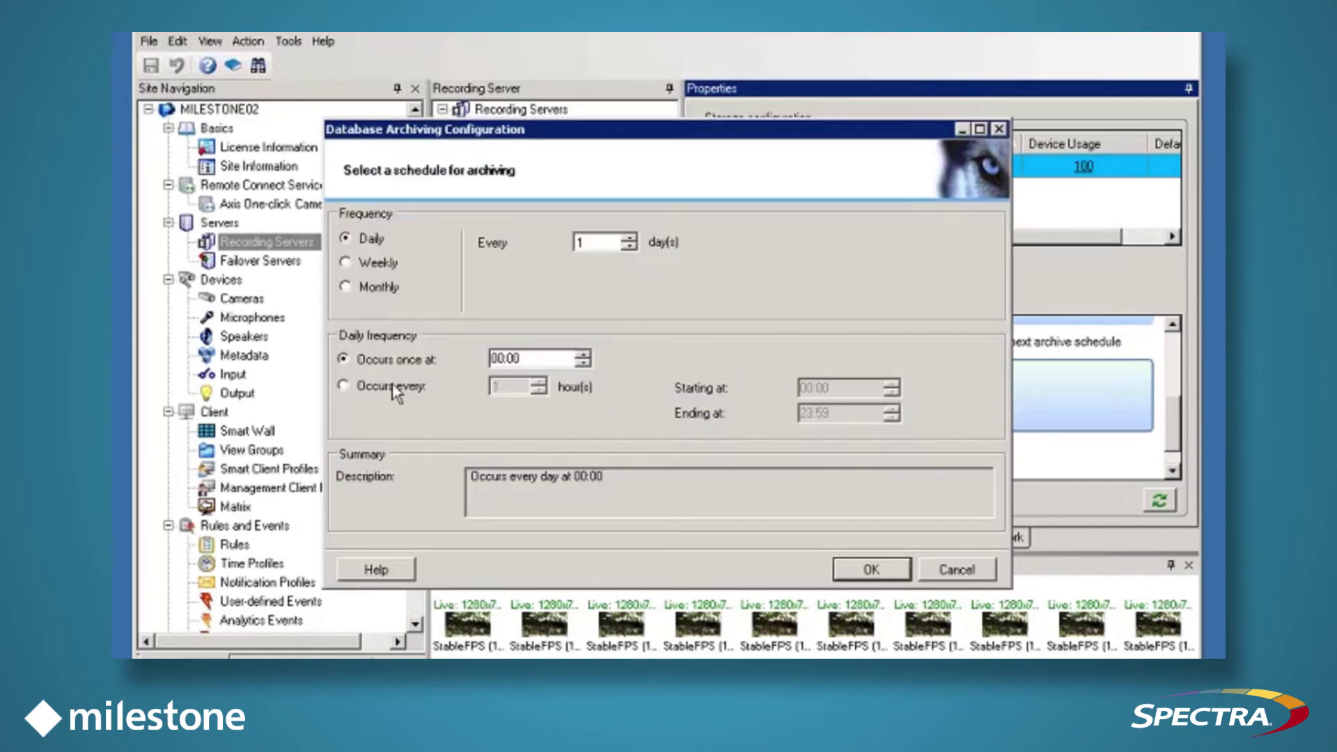
left_click(343, 386)
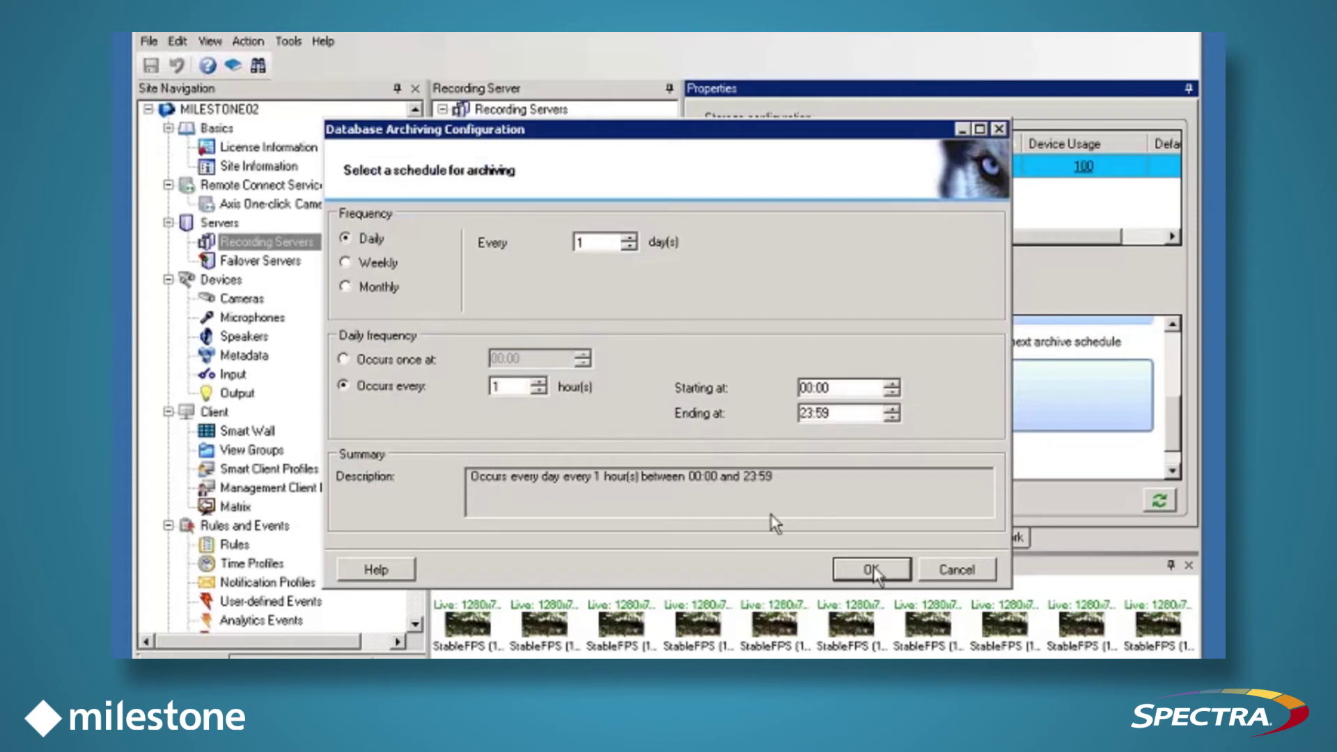
left_click(845, 388)
key("Return")
mouse_move(820, 397)
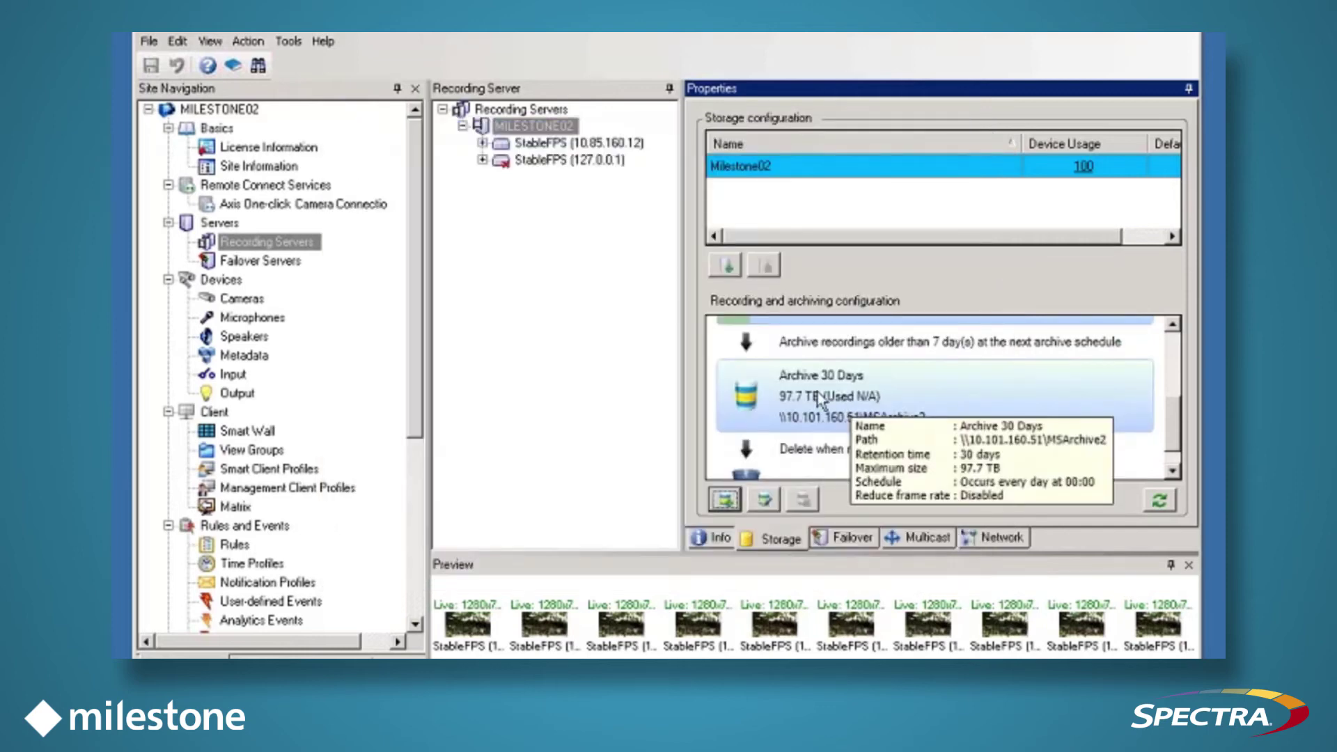
left_click(820, 398)
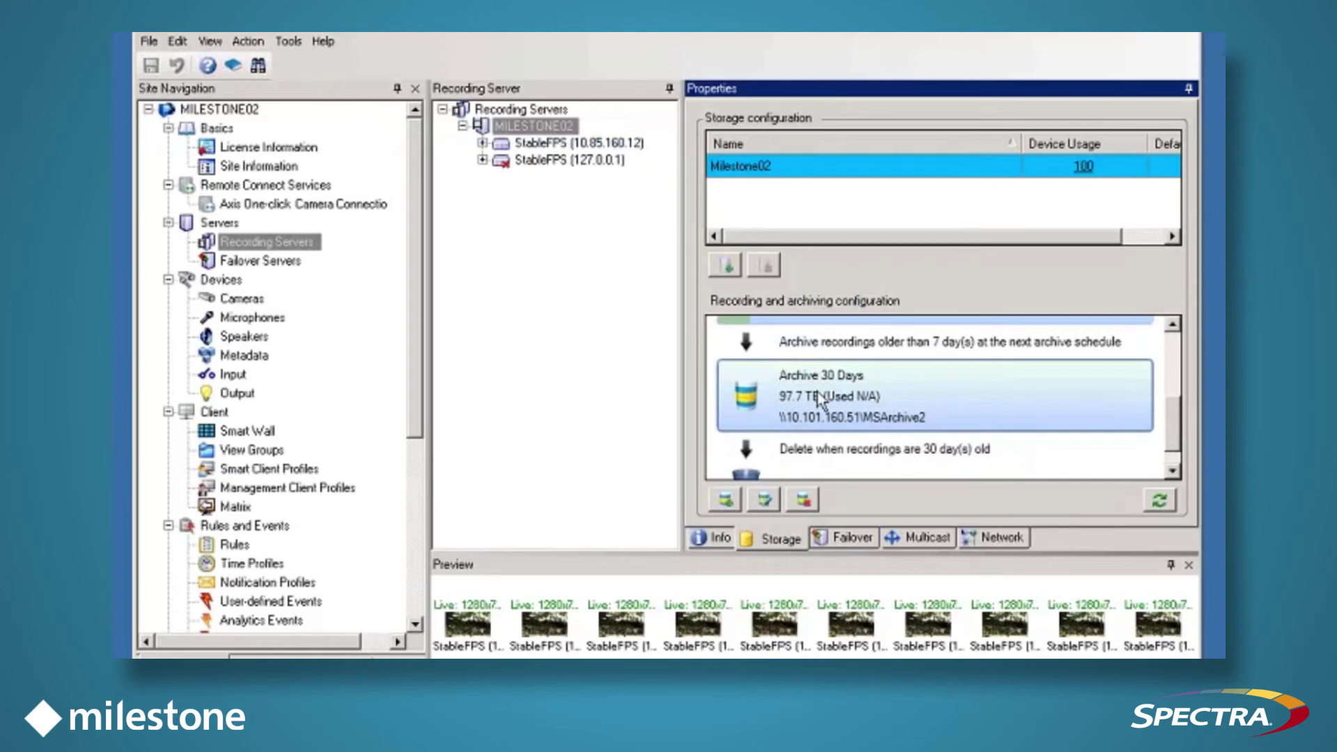
double_click(821, 397)
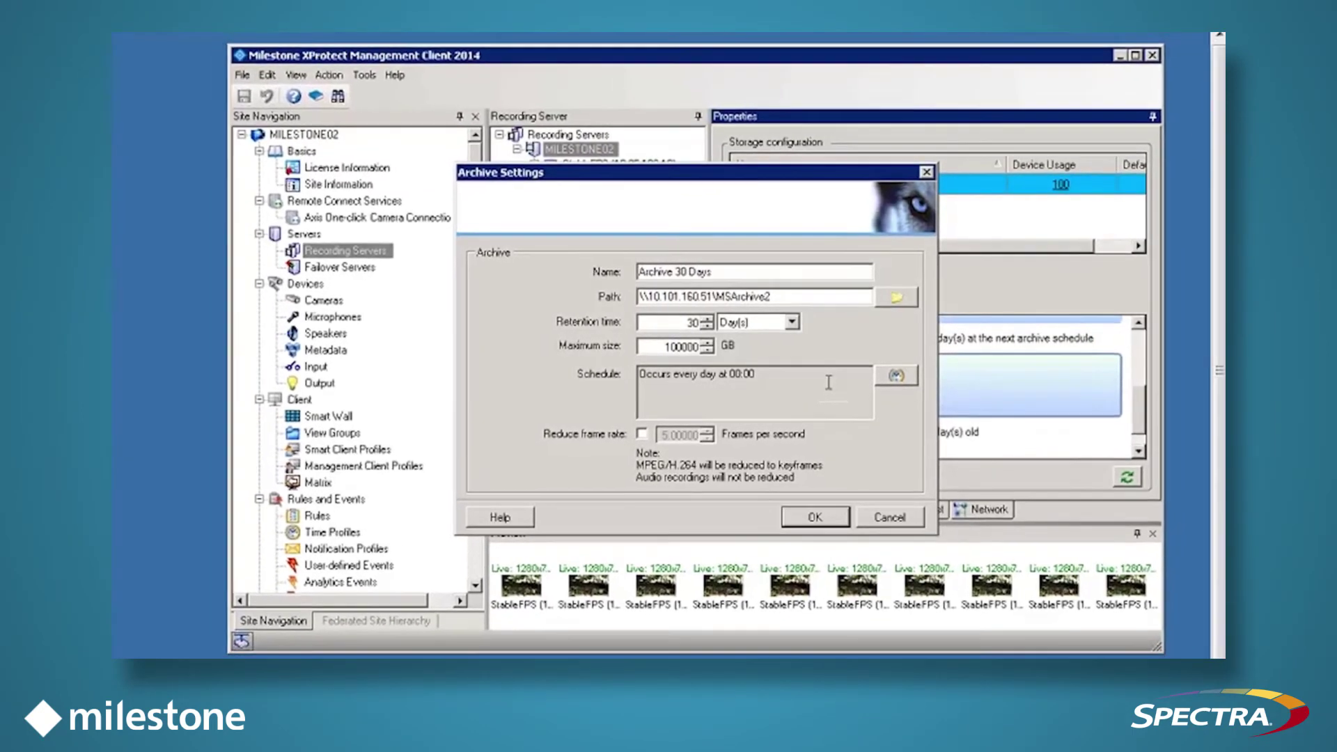
- Close the Archive 30 Days settings and launch XProtect Smart Client 2014 from the desktop
left_click(813, 523)
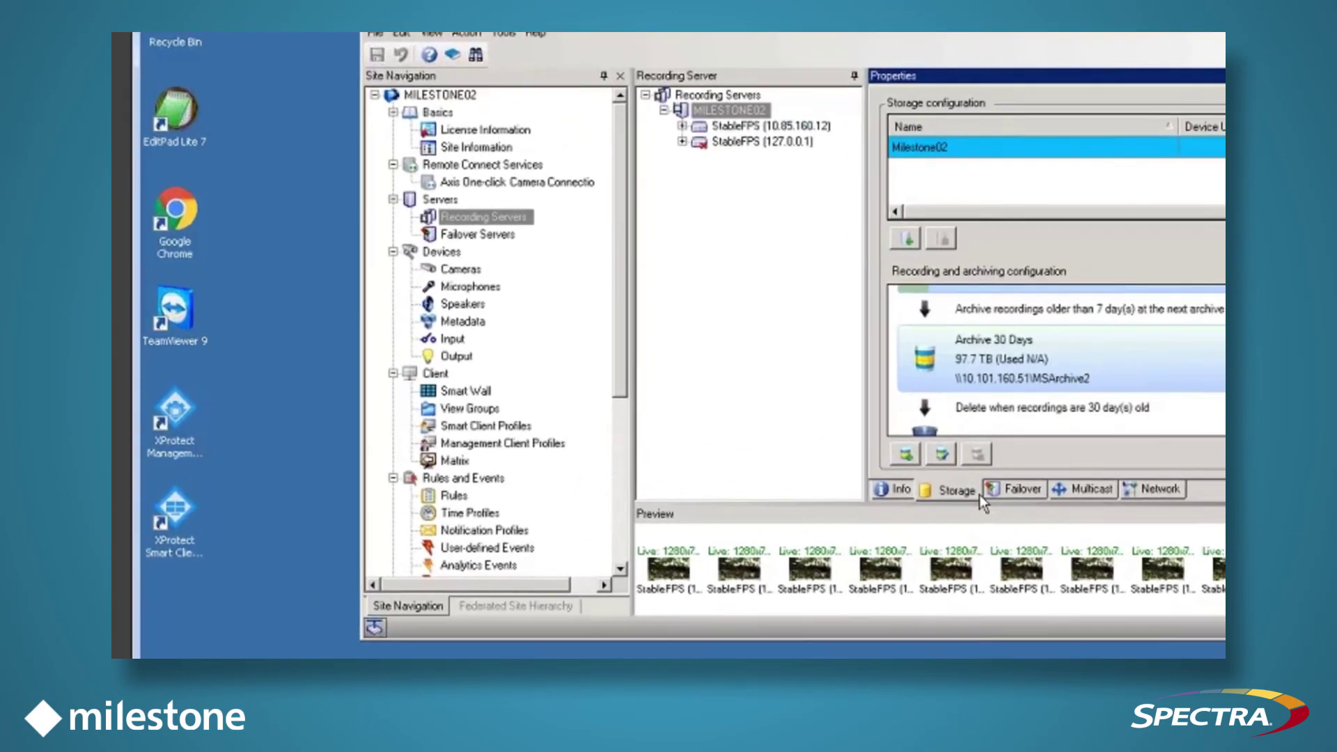
left_click(200, 501)
double_click(176, 516)
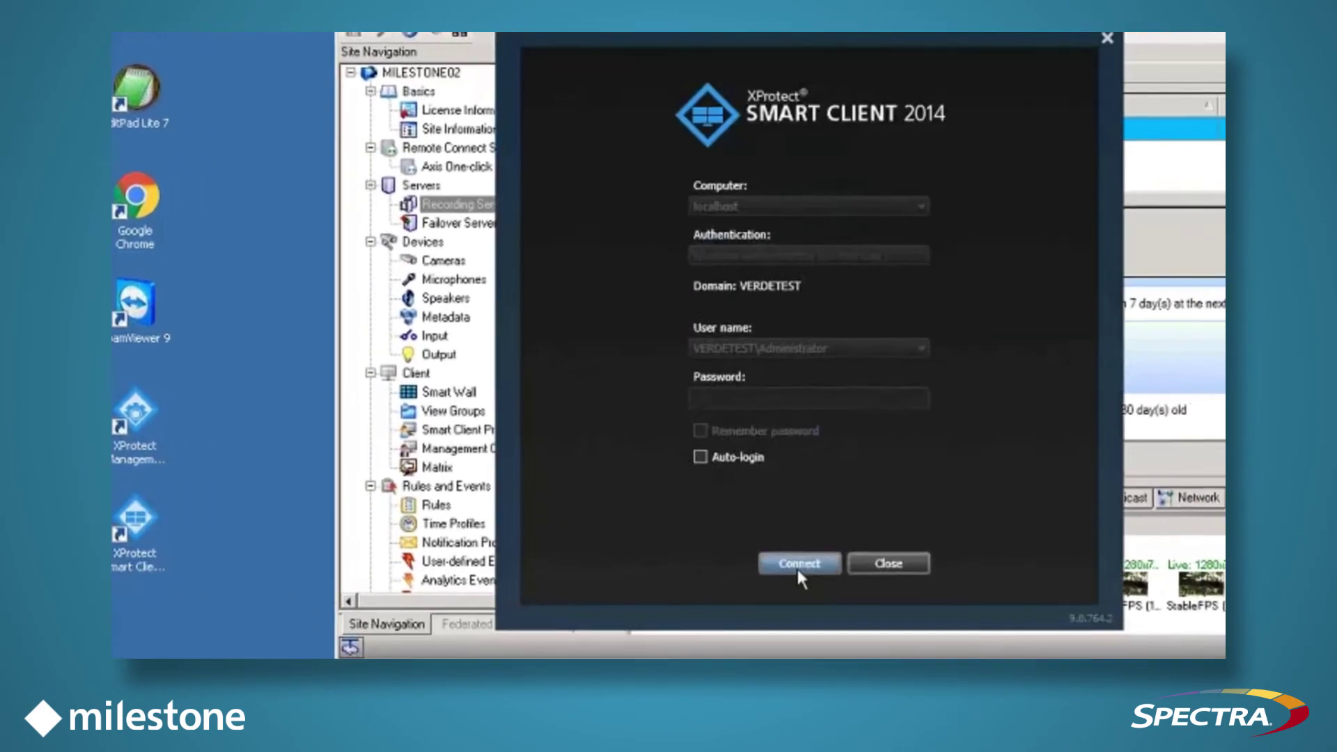
- Connect, then play Camera 1's archived video in reverse from about 2:54 PM
left_click(798, 565)
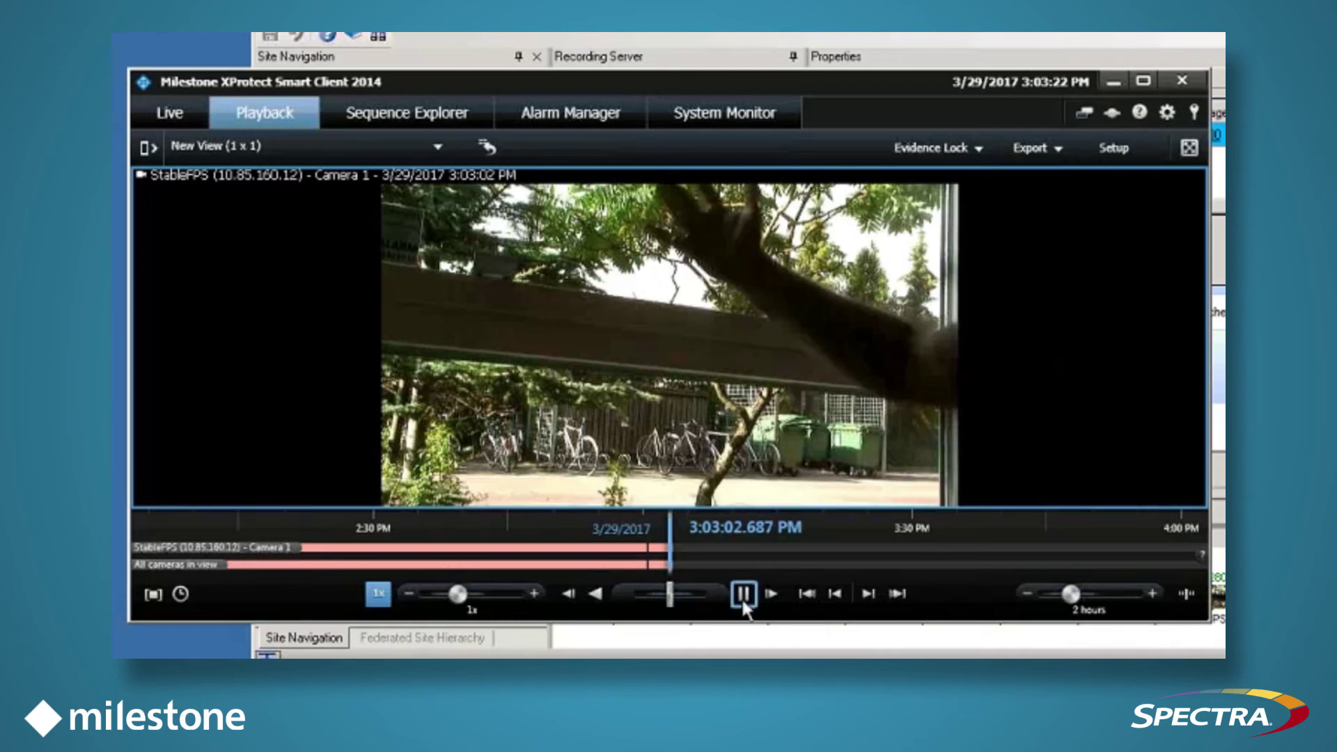
left_click(742, 594)
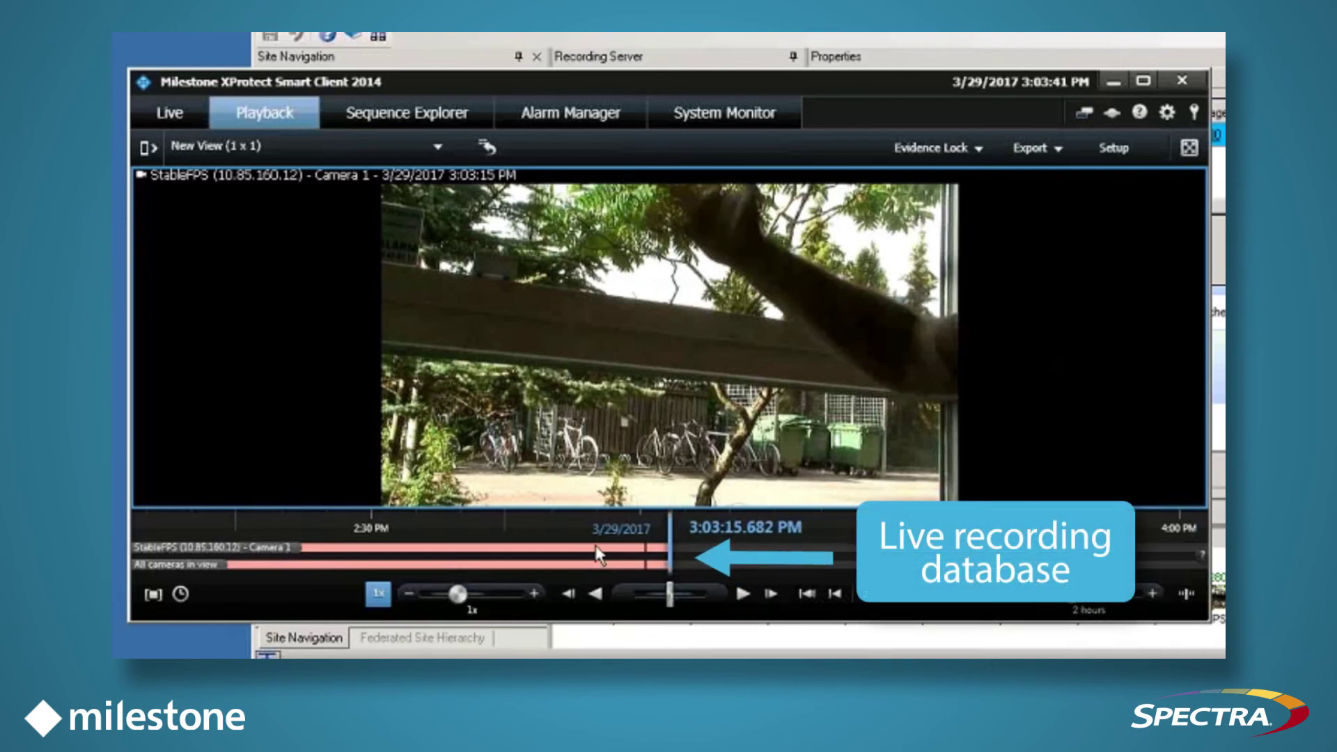
left_click(598, 555)
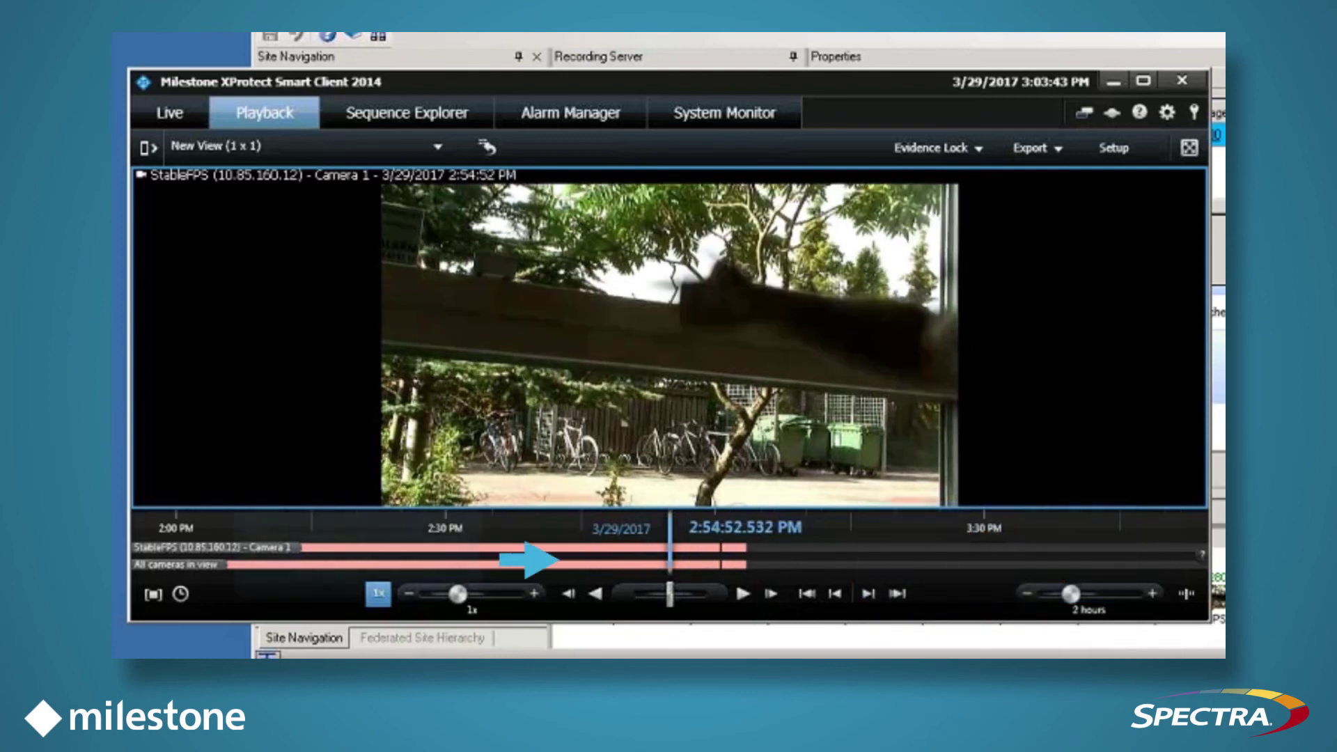
left_click(596, 594)
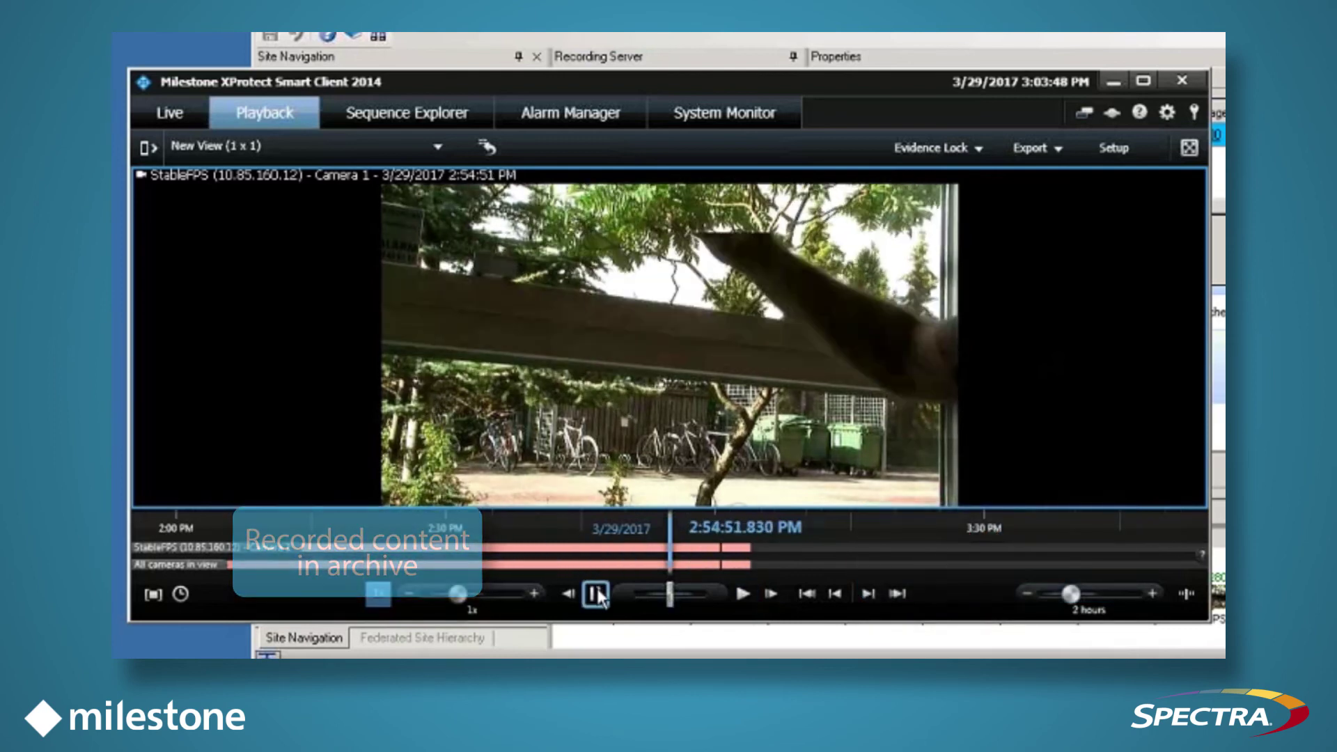